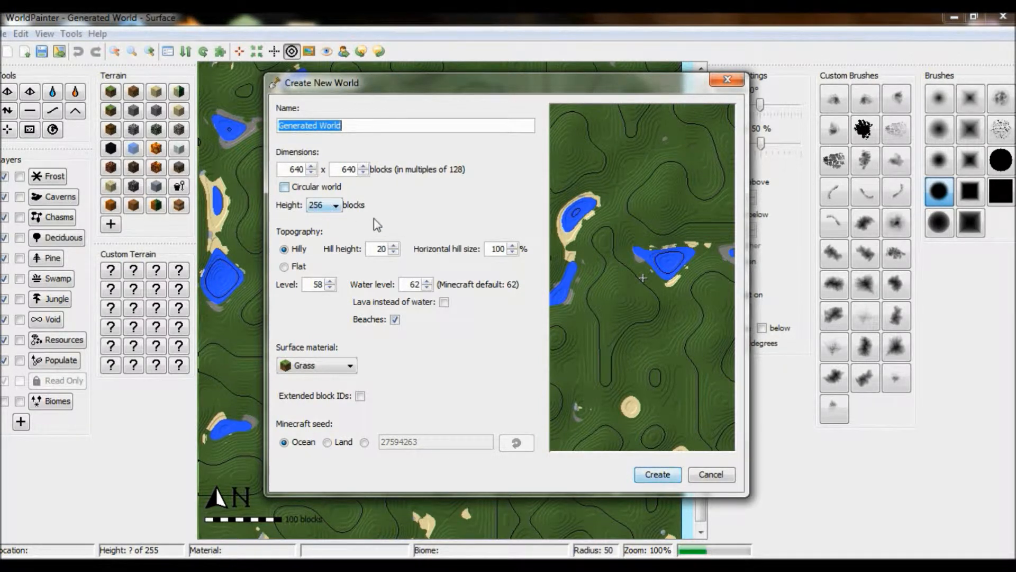
click(335, 206)
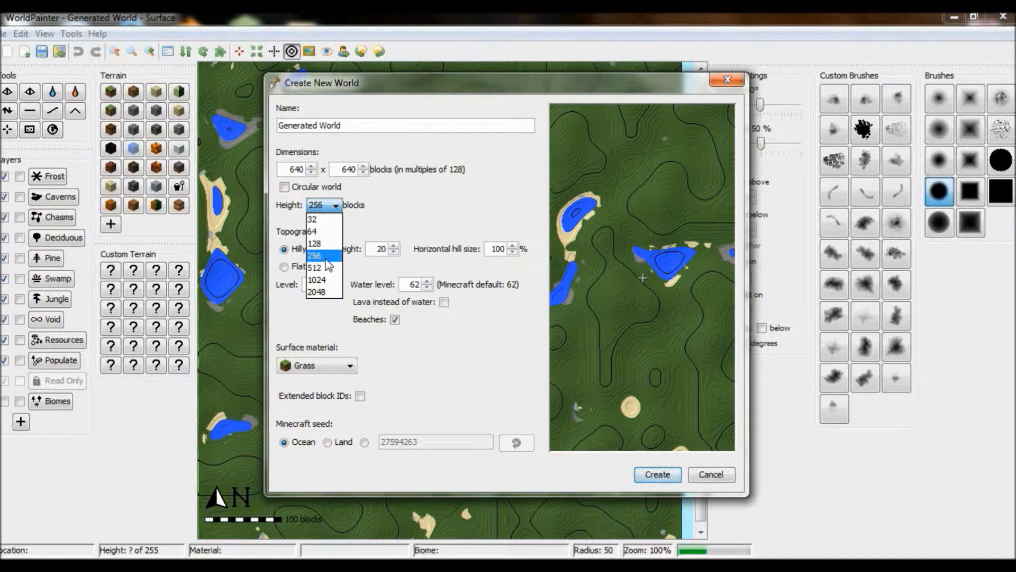
click(328, 291)
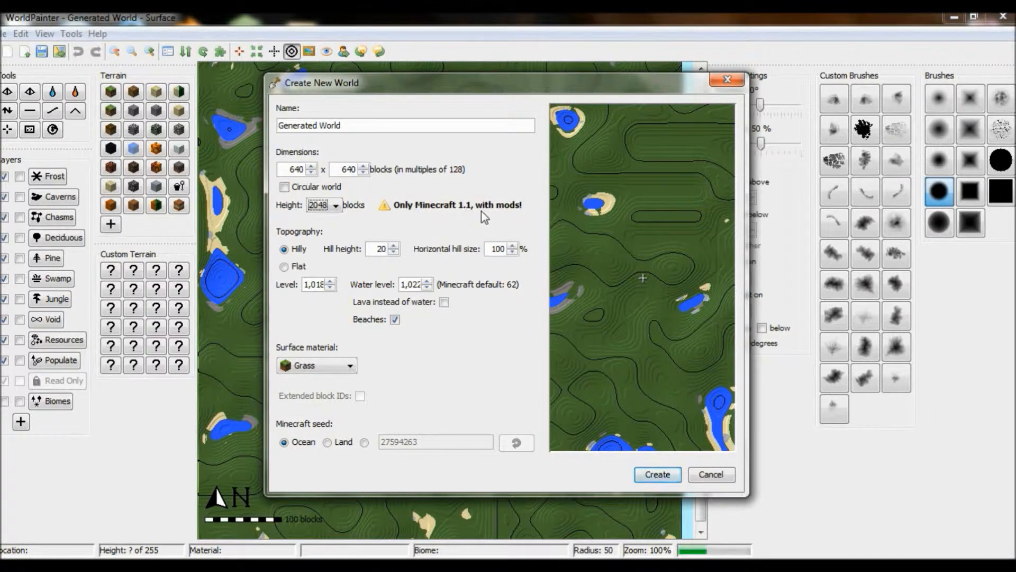
click(330, 206)
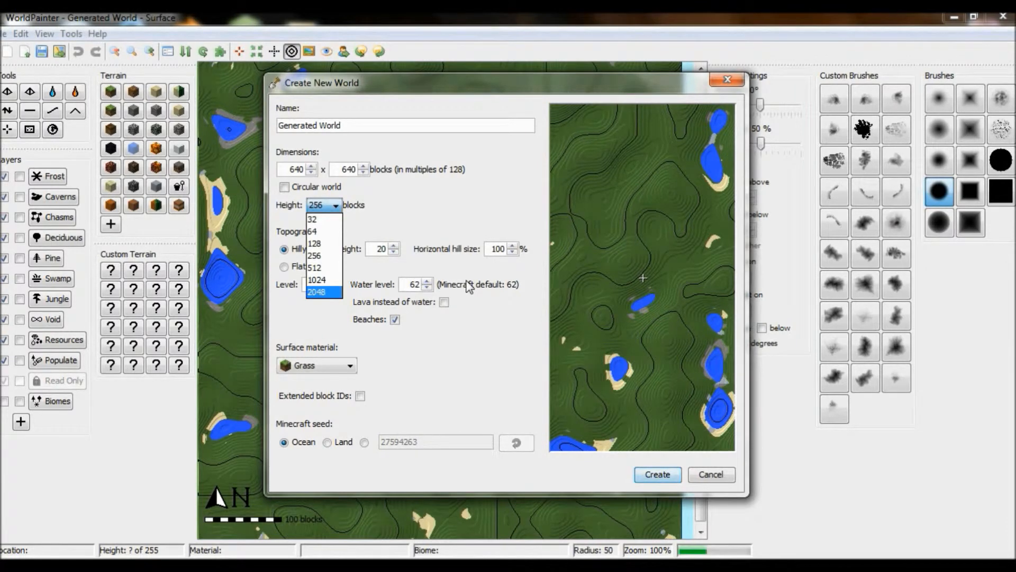
click(334, 257)
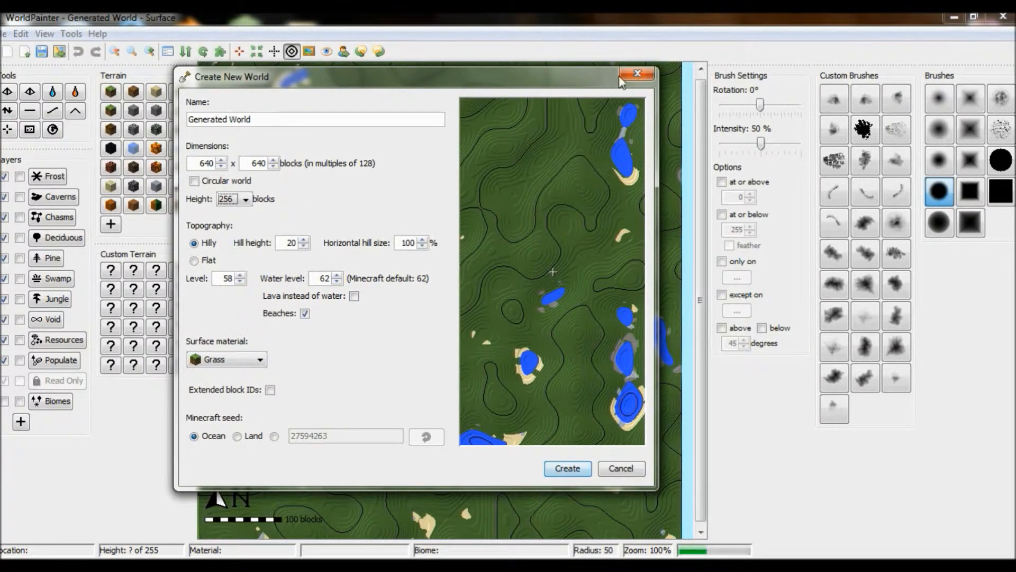
click(634, 74)
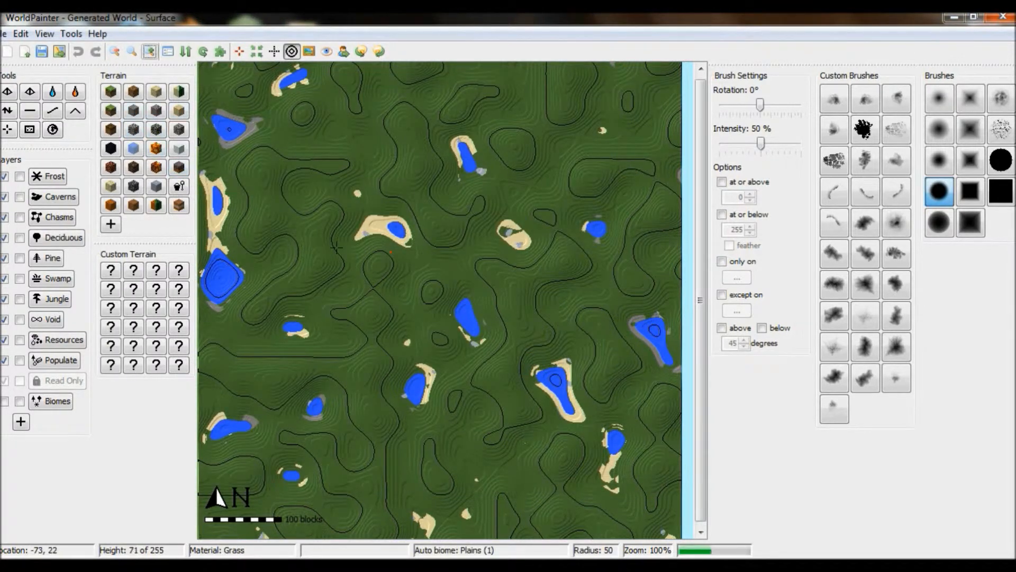
- Open the Biomes Viewer for the current world seed
click(71, 35)
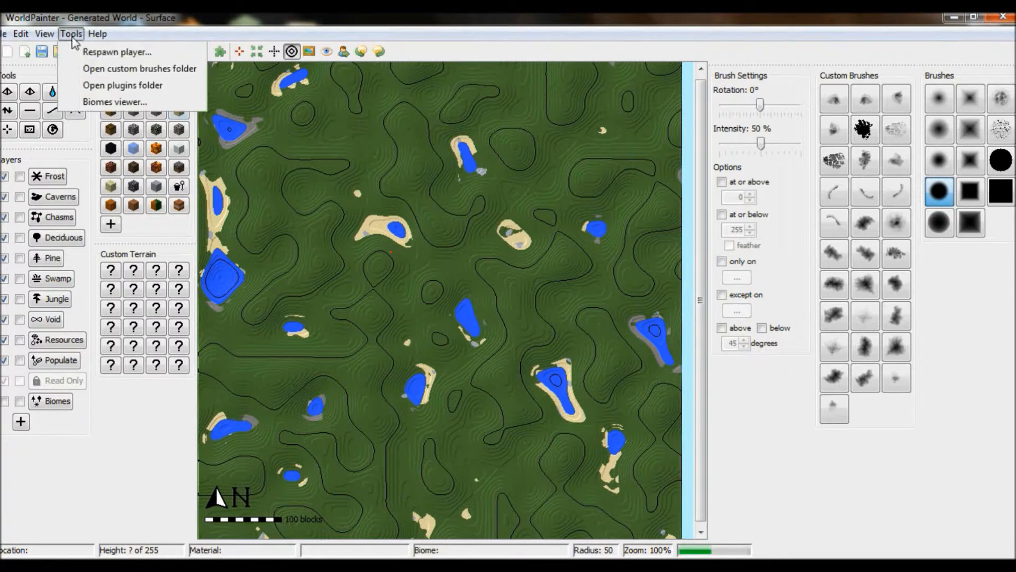
click(116, 102)
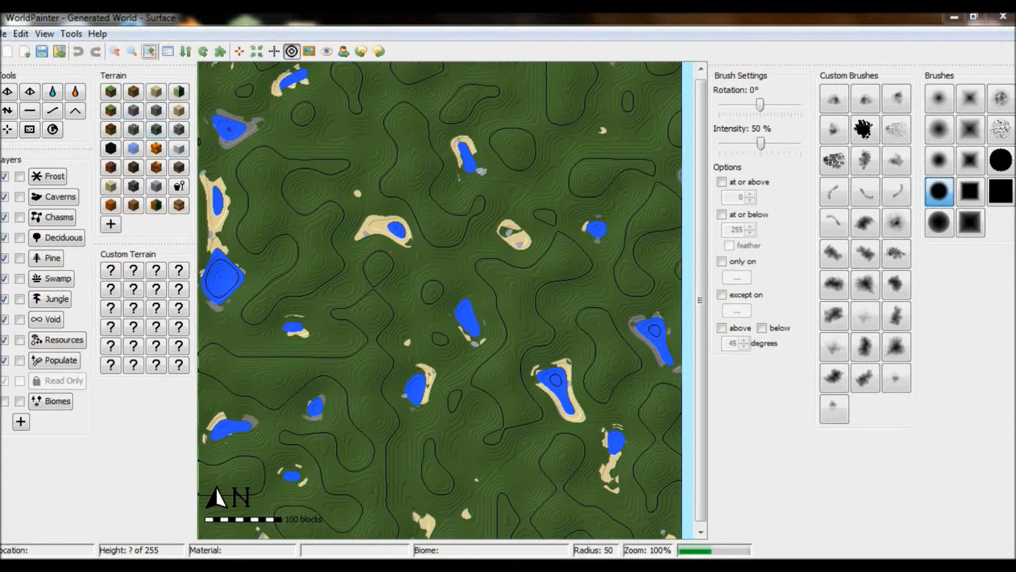
click(553, 485)
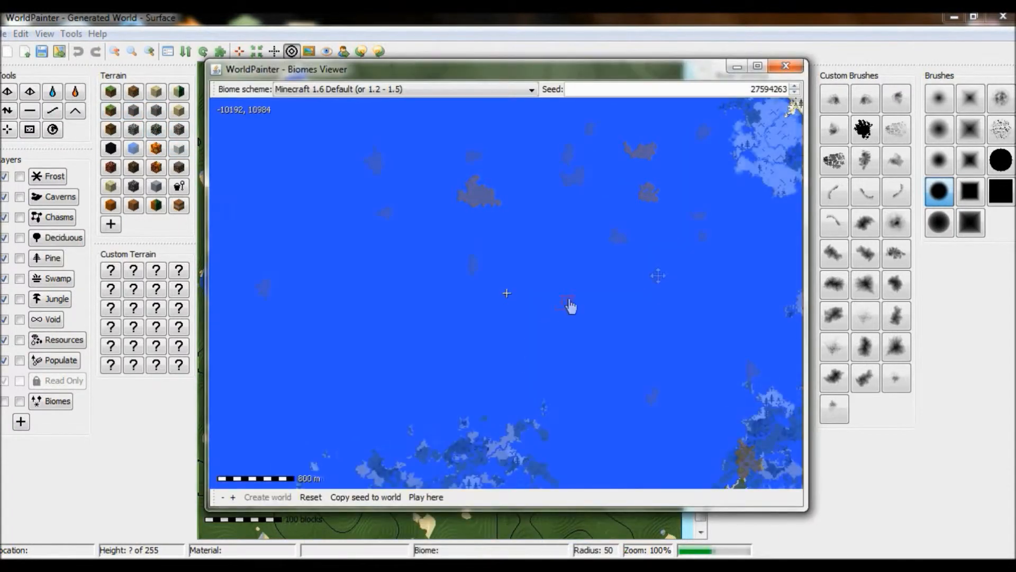
- Browse the biome map and drag out tile selections over several ocean areas
drag(584, 132, 529, 172)
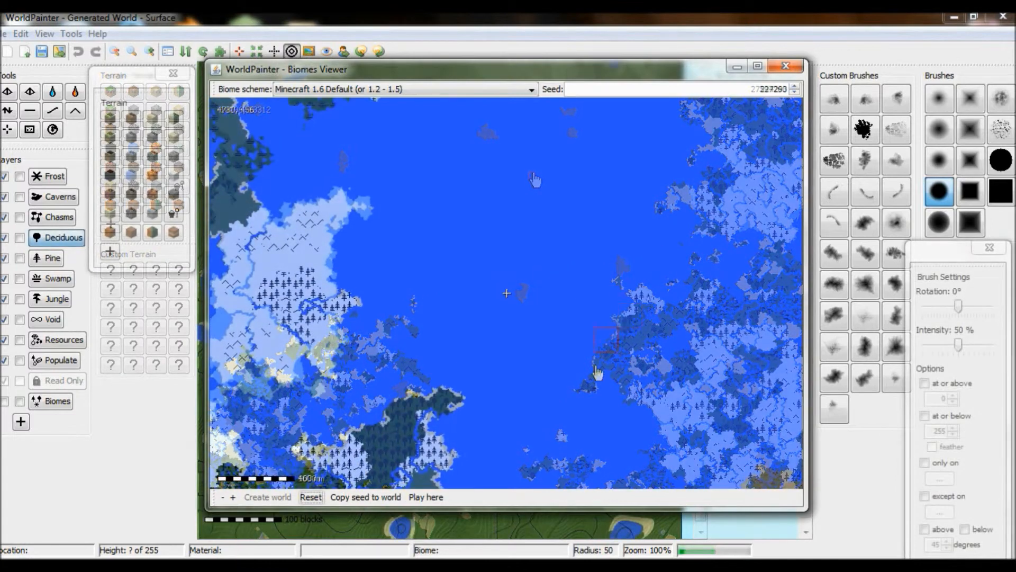
drag(560, 376, 629, 254)
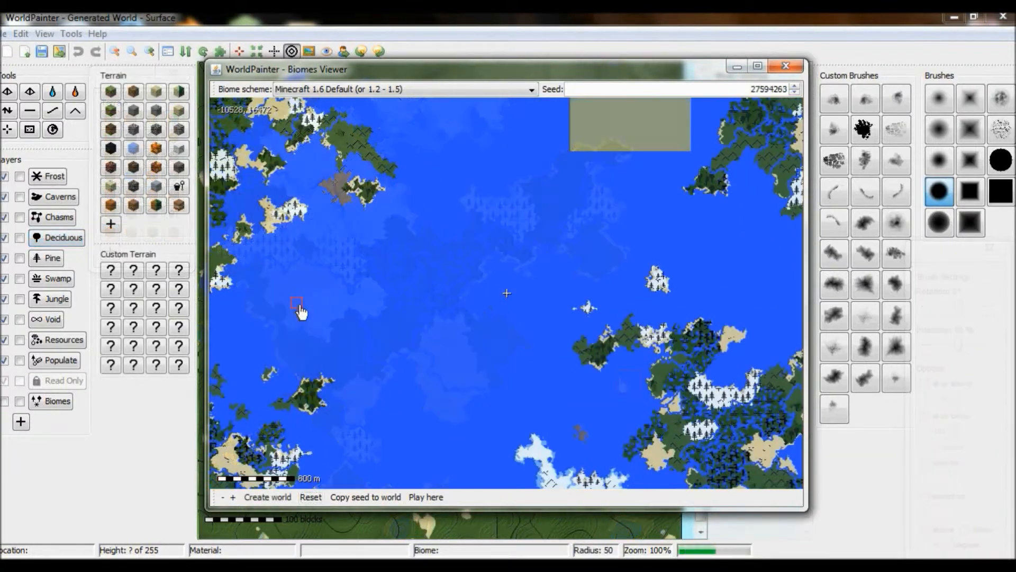
drag(376, 224, 483, 391)
middle_drag(277, 211, 382, 275)
middle_drag(295, 300, 487, 171)
middle_drag(567, 420, 304, 218)
middle_drag(602, 257, 340, 409)
middle_drag(476, 286, 686, 448)
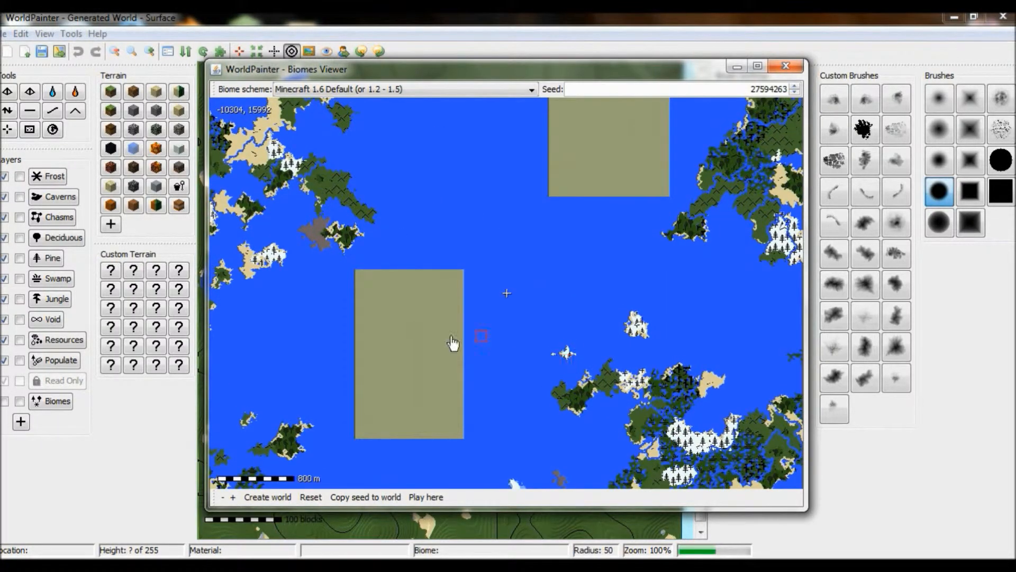
drag(361, 274, 460, 442)
middle_drag(504, 335, 443, 397)
drag(435, 200, 524, 290)
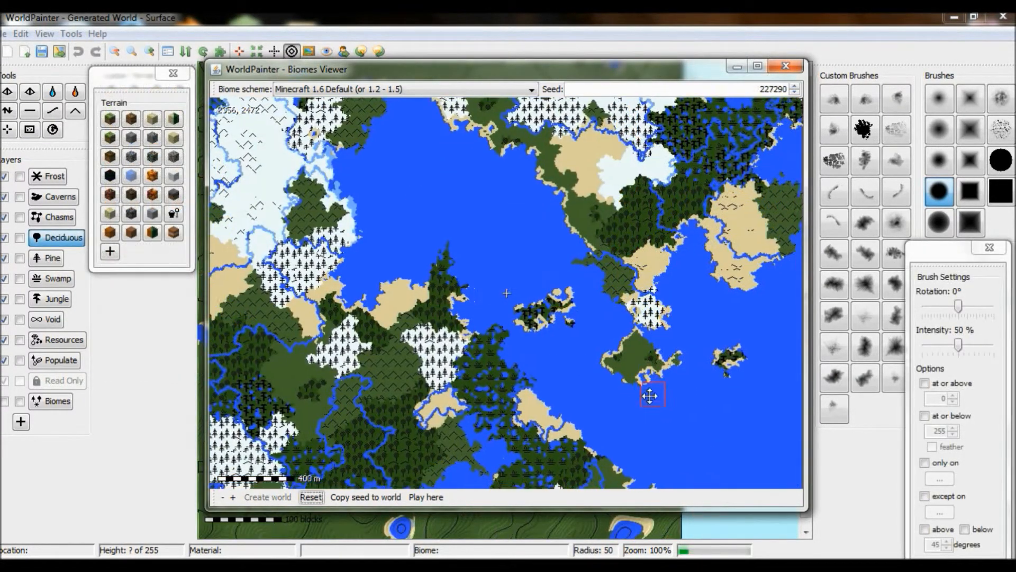
mouse_move(646, 397)
middle_down()
mouse_move(654, 211)
mouse_move(535, 186)
middle_up()
middle_drag(648, 311, 422, 208)
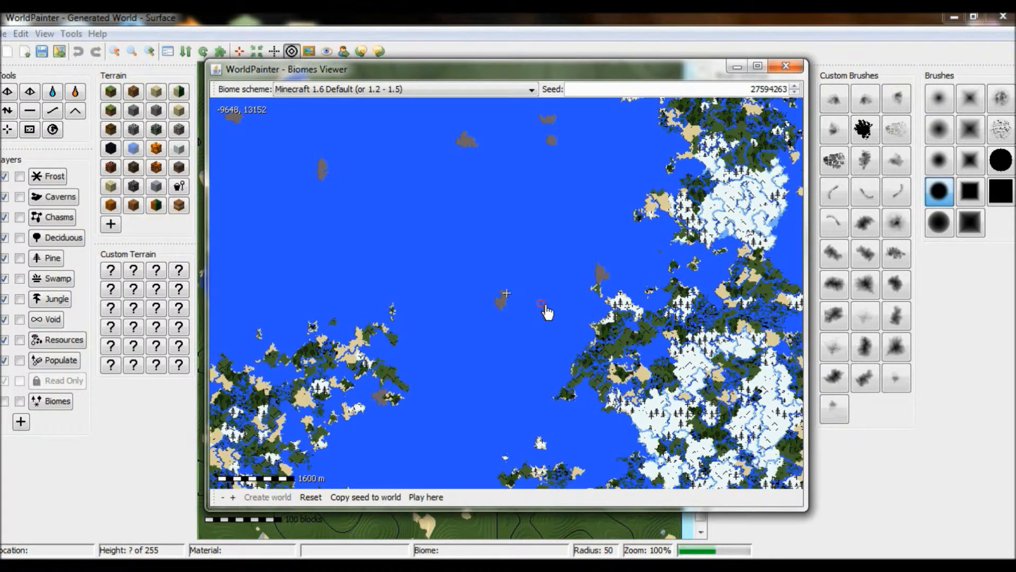
- Zoom in and pan across the biome map to examine the small islands and selected areas
scroll(465, 334, up, 2)
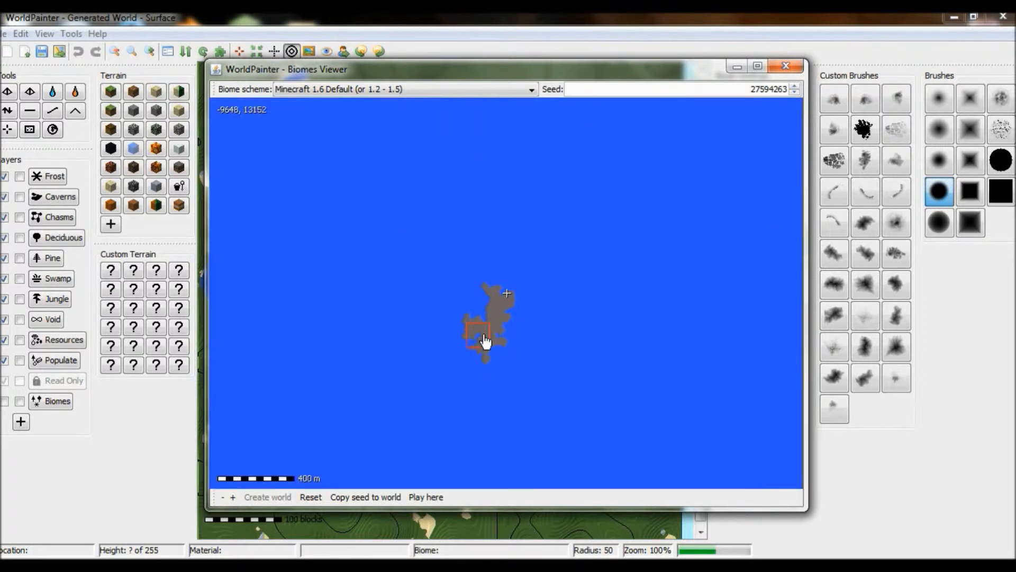
middle_drag(549, 375, 540, 186)
drag(470, 256, 683, 446)
middle_drag(351, 366, 579, 250)
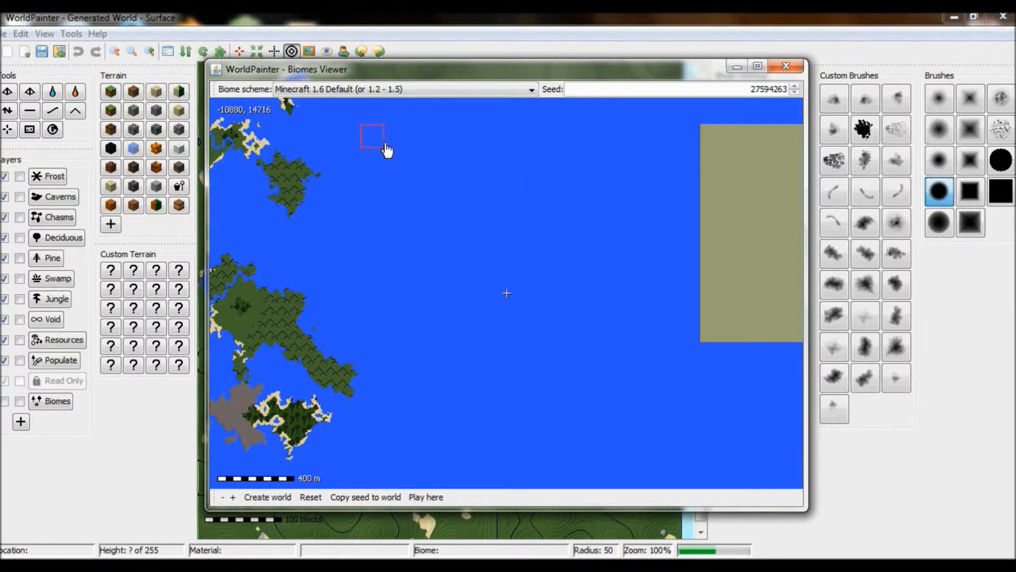
drag(354, 277, 576, 269)
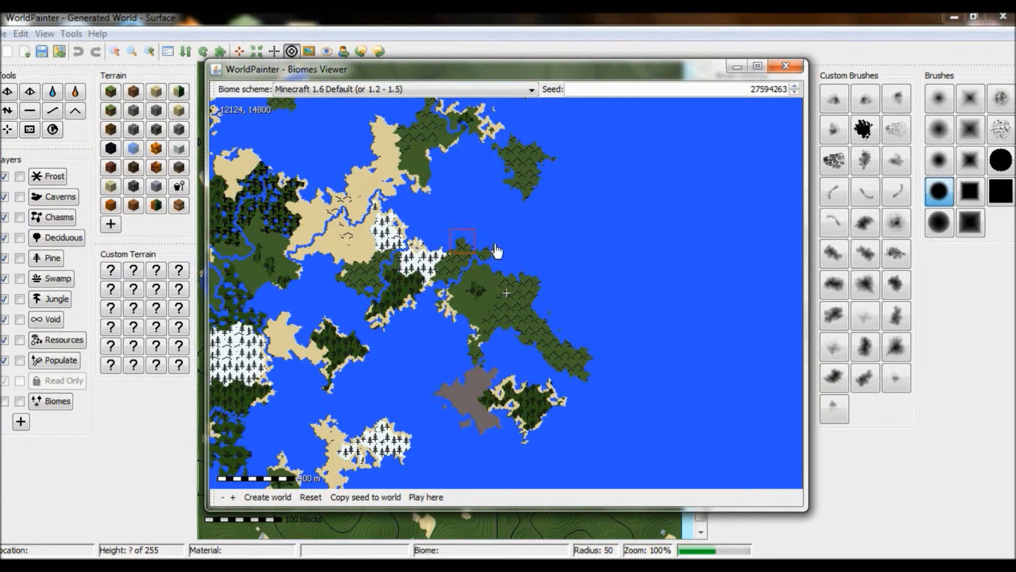
drag(594, 281, 306, 261)
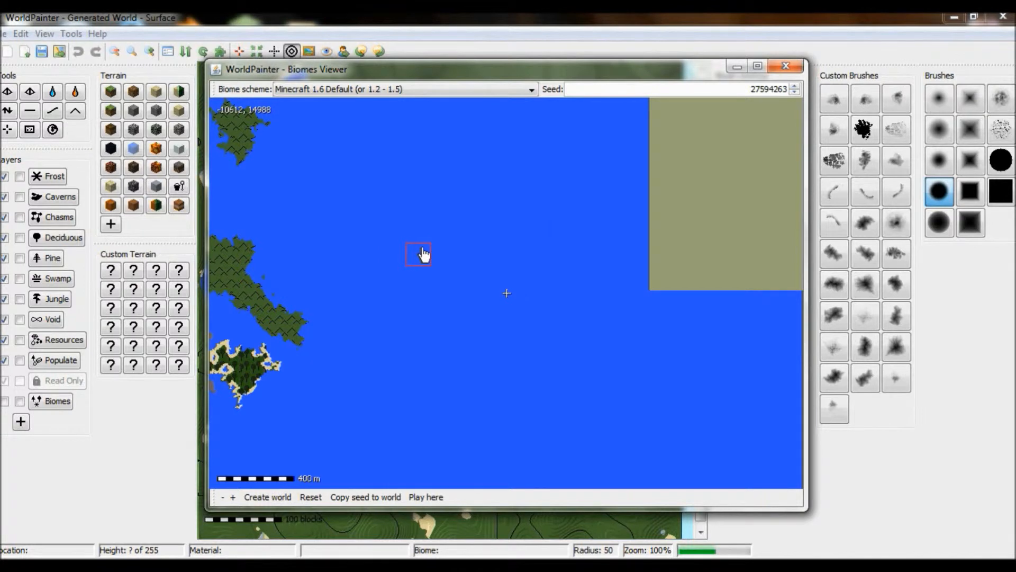
scroll(424, 254, down, 1)
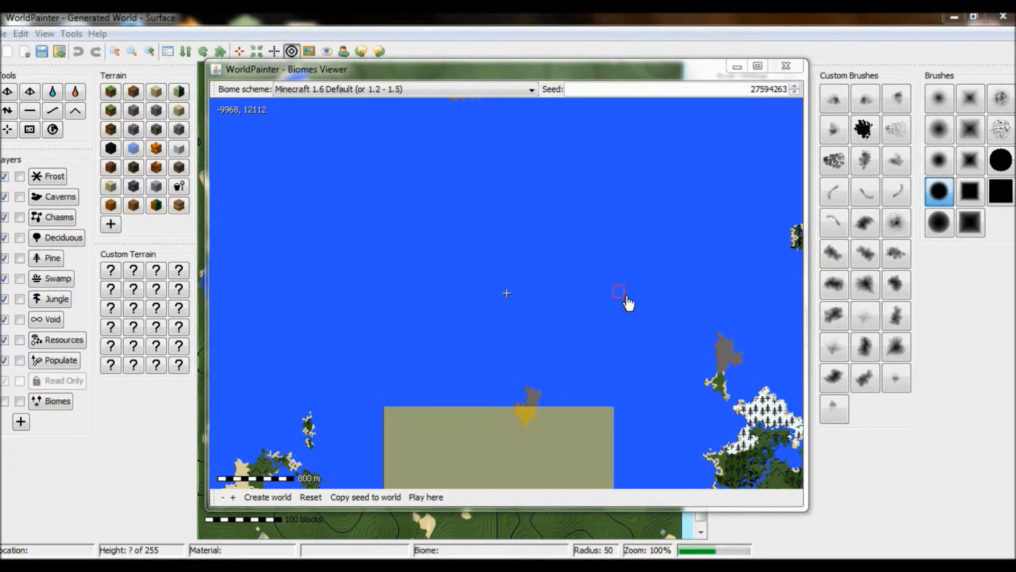
- Extend the tile selection over the ocean area around the small yellow island
drag(390, 401, 674, 228)
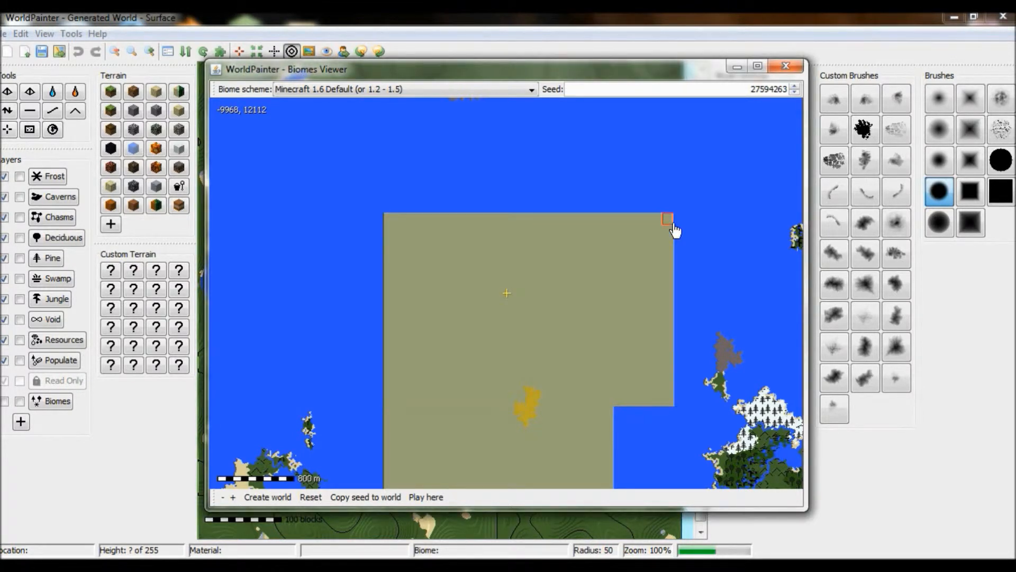
drag(382, 384, 239, 214)
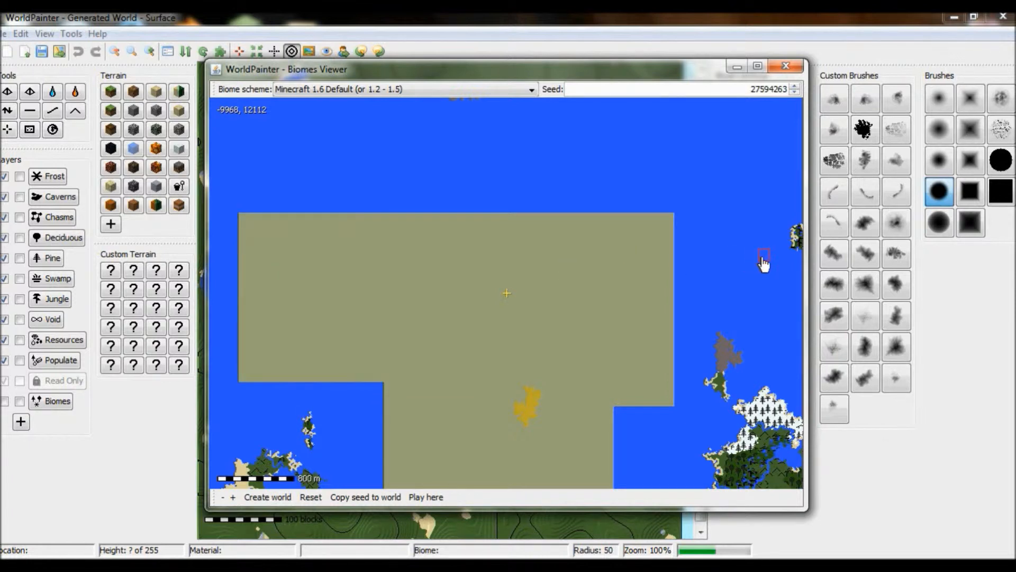
middle_drag(763, 256, 731, 257)
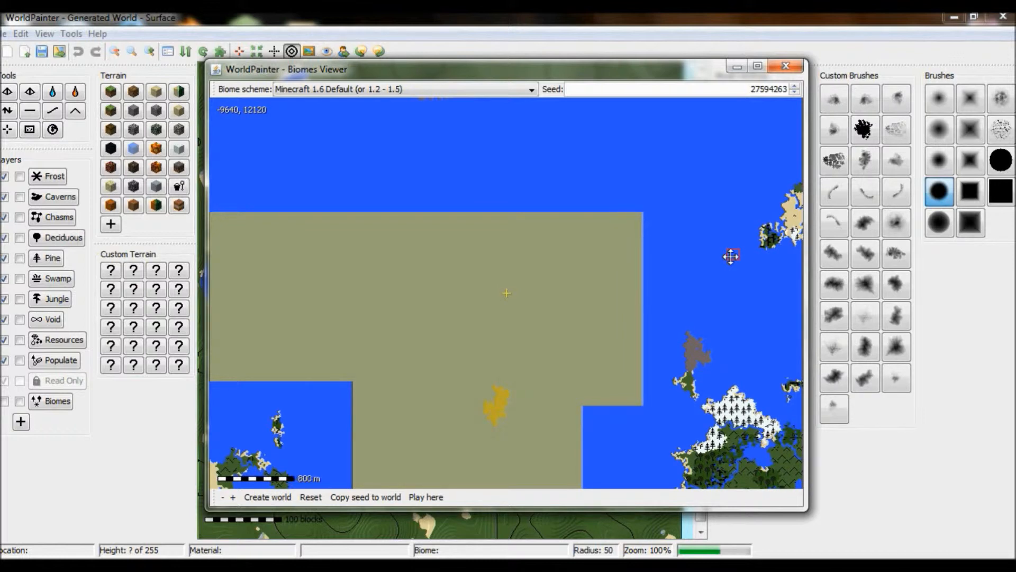
middle_drag(731, 256, 294, 245)
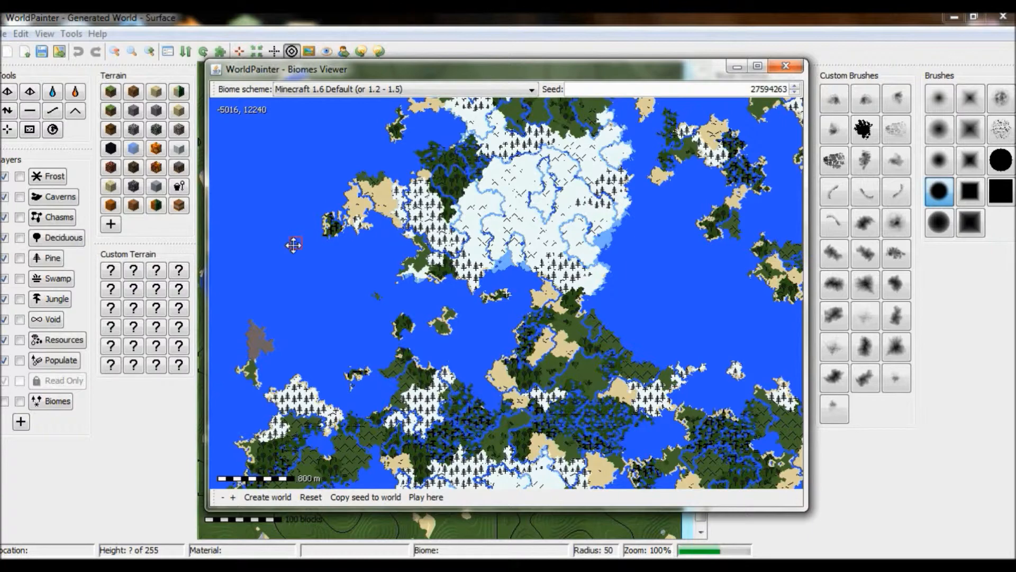
middle_drag(294, 245, 568, 256)
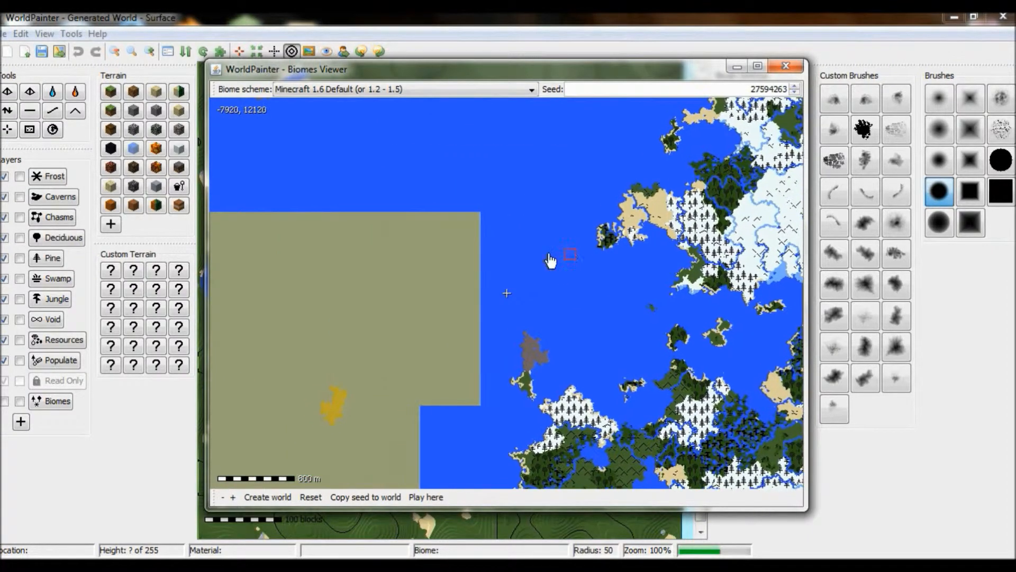
middle_drag(334, 220, 578, 218)
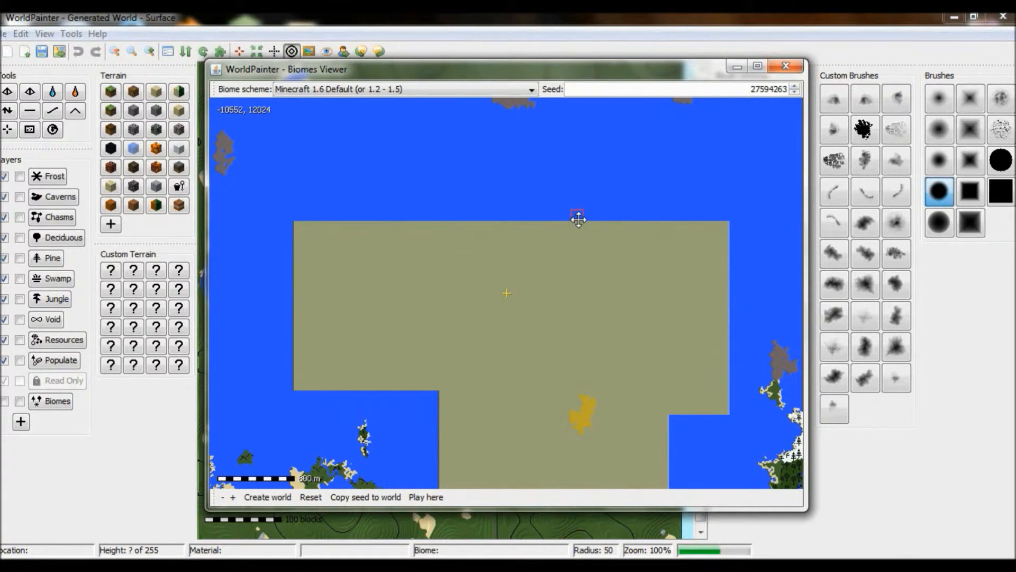
middle_drag(578, 218, 511, 400)
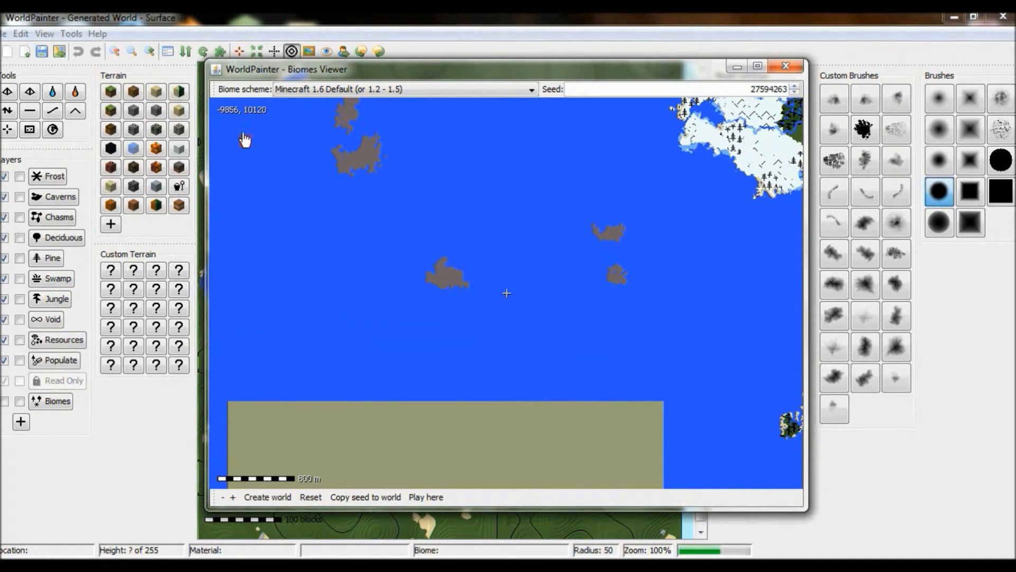
- Pan around the biome map and enlarge the tile selection across the surrounding ocean
drag(236, 403, 655, 207)
middle_drag(503, 209, 516, 352)
drag(263, 350, 409, 205)
drag(408, 205, 534, 186)
drag(365, 311, 489, 206)
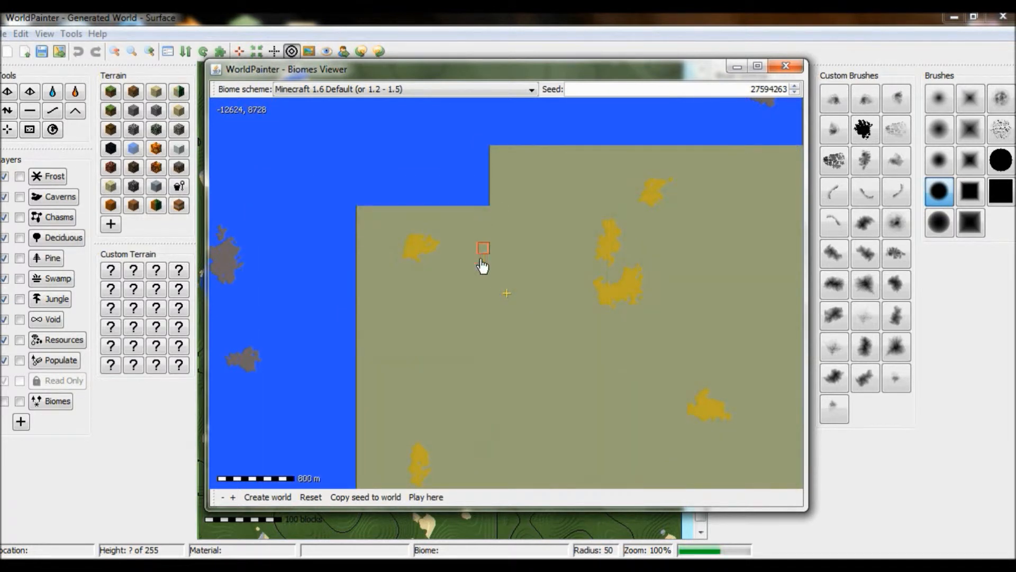
middle_drag(395, 377, 488, 216)
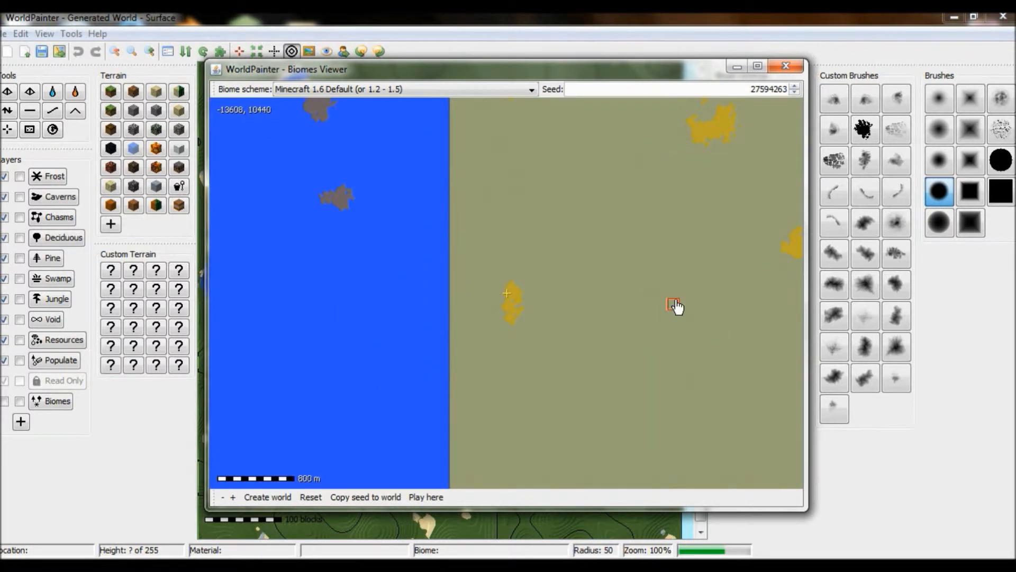
middle_drag(676, 307, 447, 263)
middle_drag(464, 358, 584, 269)
drag(607, 332, 710, 347)
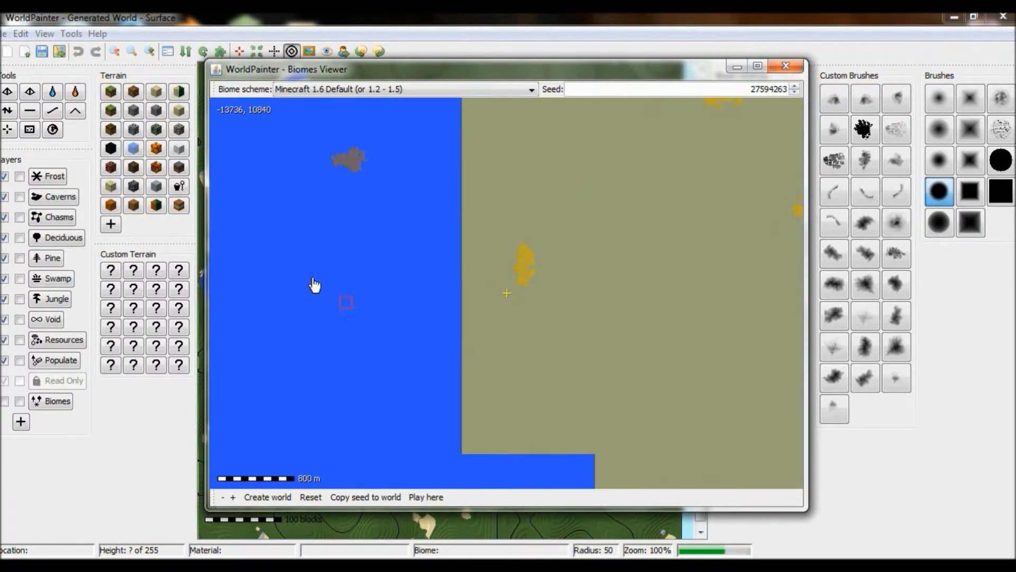
drag(295, 227, 463, 441)
drag(647, 359, 358, 369)
drag(316, 180, 306, 277)
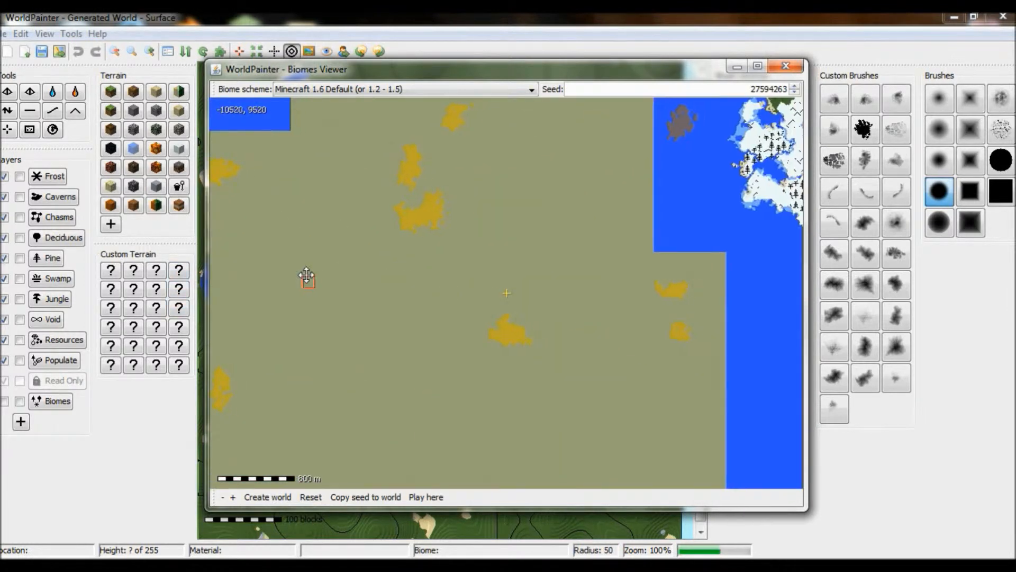
drag(421, 337, 506, 268)
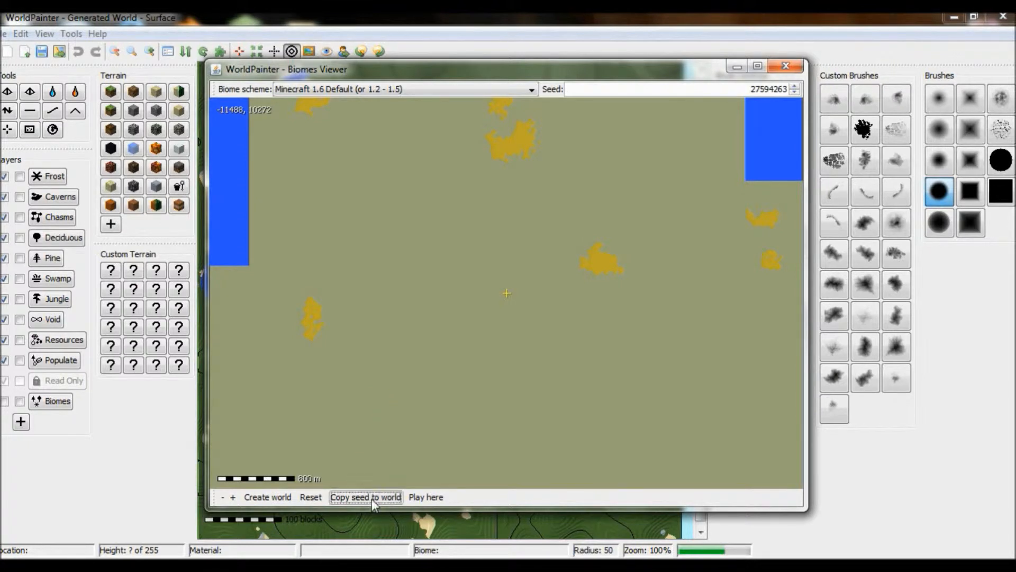
click(267, 498)
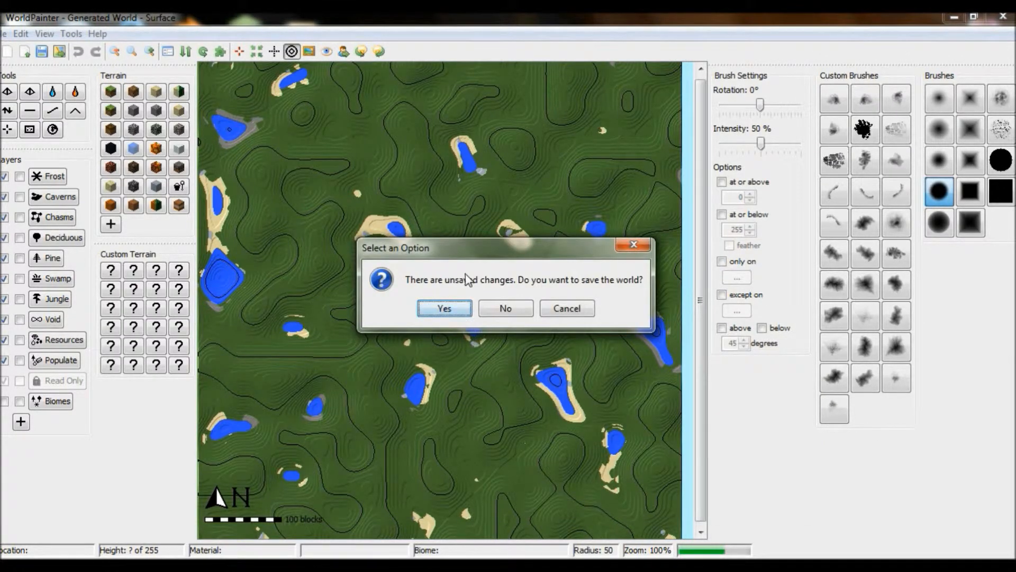
click(506, 309)
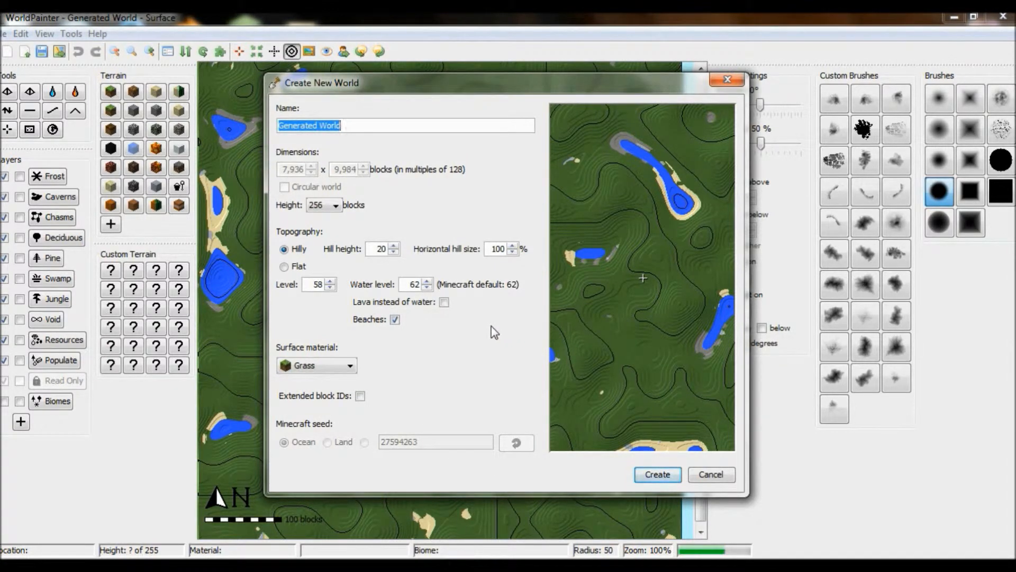
text(C)
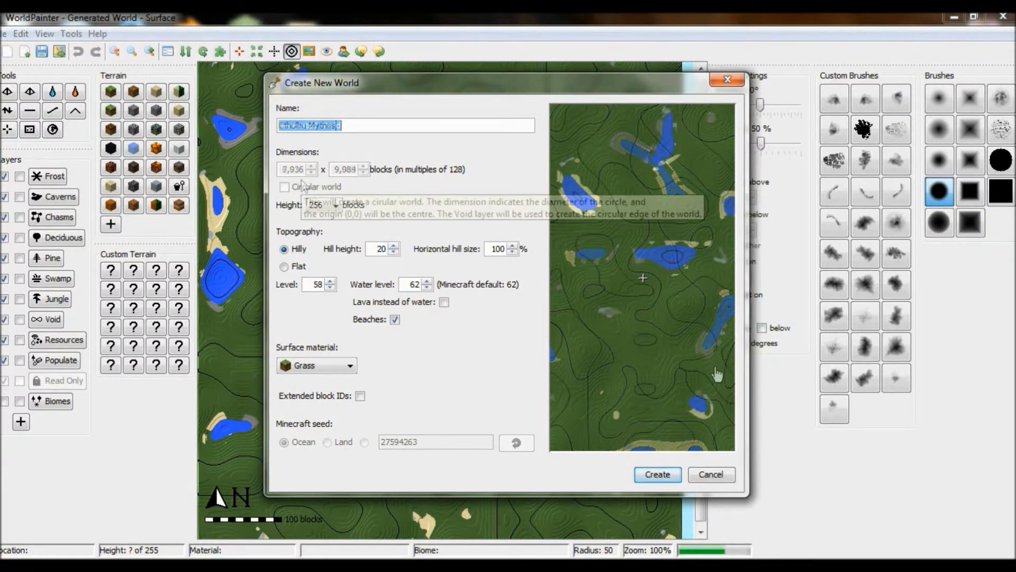
click(727, 476)
- Adjust the tile selection on the biome map, removing the corner near the grey island
drag(522, 226, 602, 381)
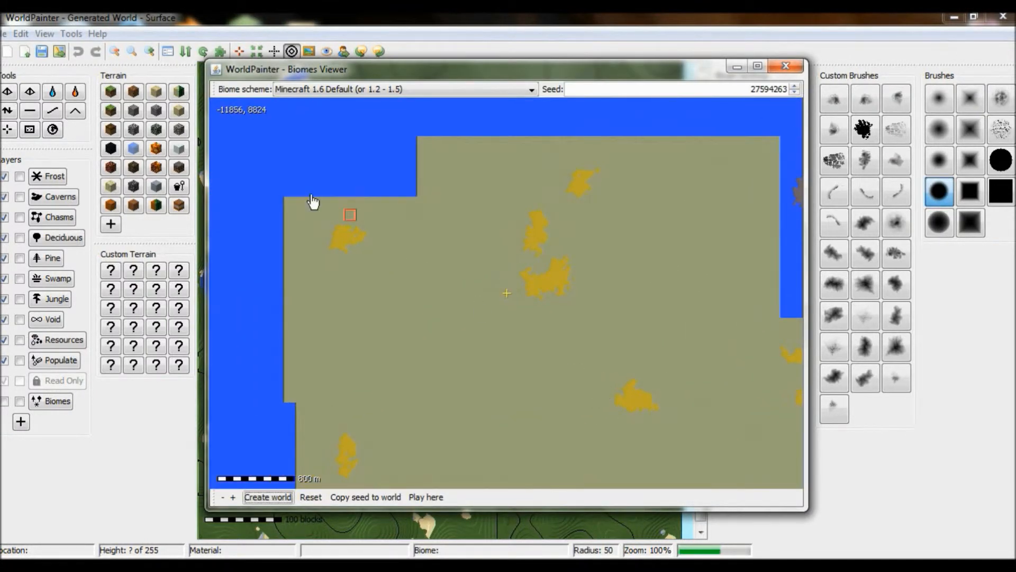
drag(291, 204, 411, 294)
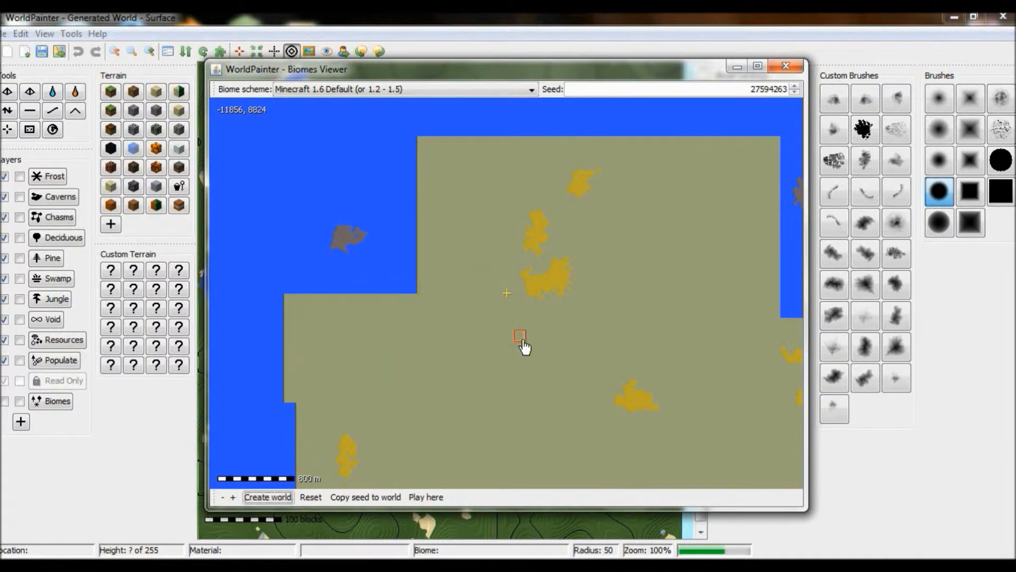
drag(614, 366, 622, 261)
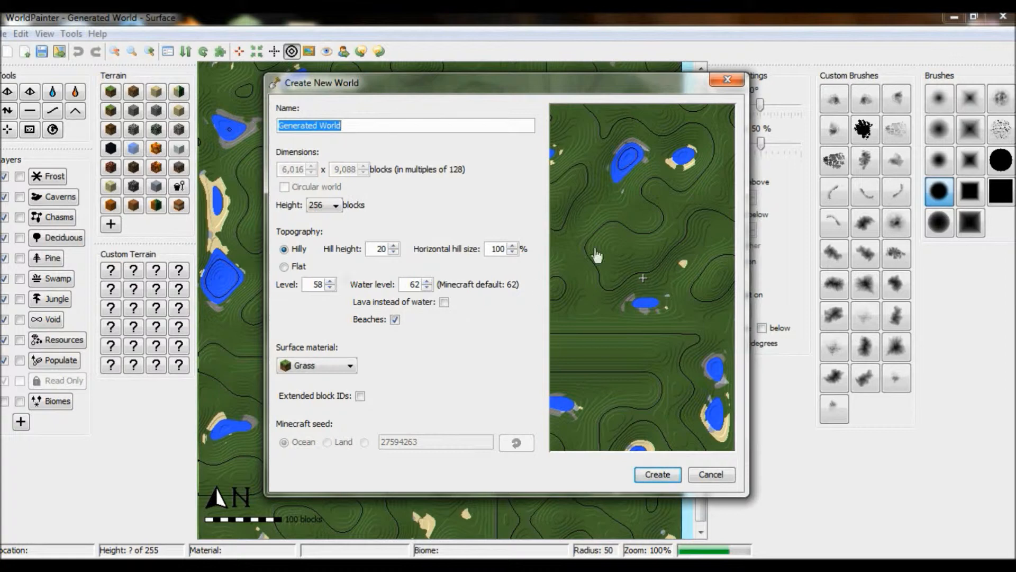
- Switch the new world's topography to Flat and set the level to 35
click(285, 267)
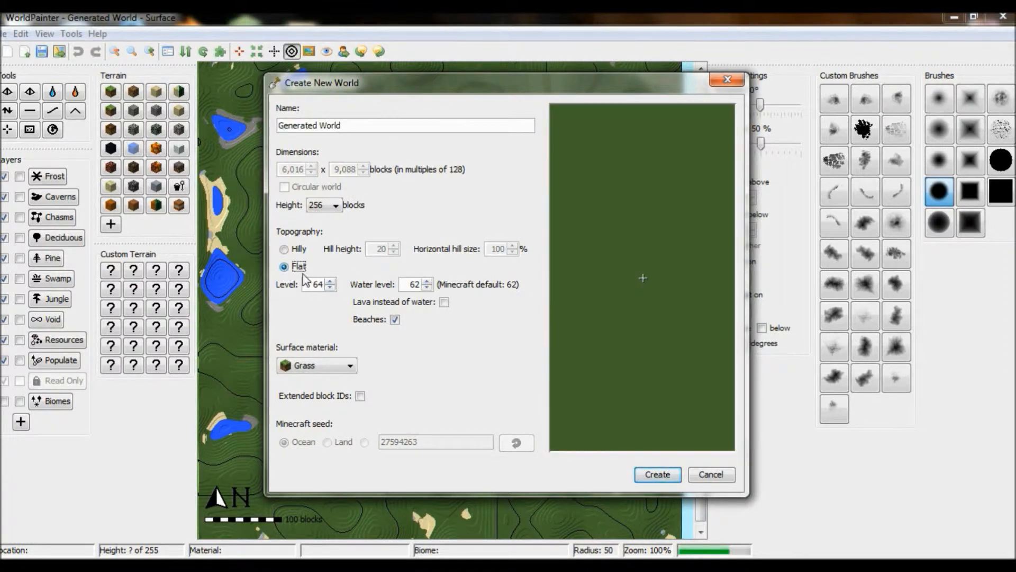
click(330, 288)
click(331, 288)
click(330, 288)
click(330, 288)
click(330, 288)
click(331, 287)
click(330, 288)
click(330, 288)
click(330, 281)
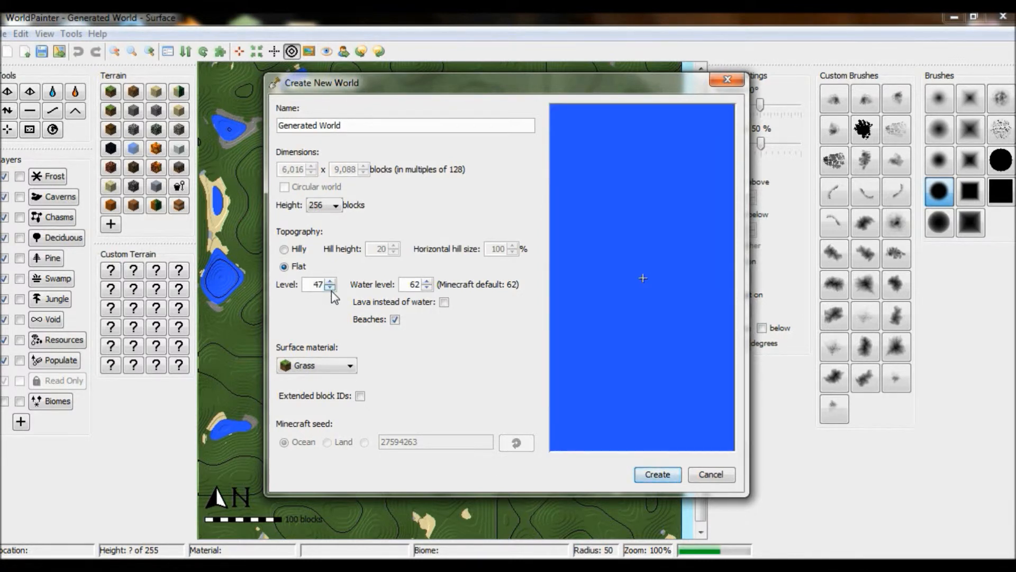
click(330, 287)
click(331, 287)
click(330, 287)
click(330, 287)
click(330, 287)
click(330, 287)
- Set the surface material to Dirt and create the world
click(348, 371)
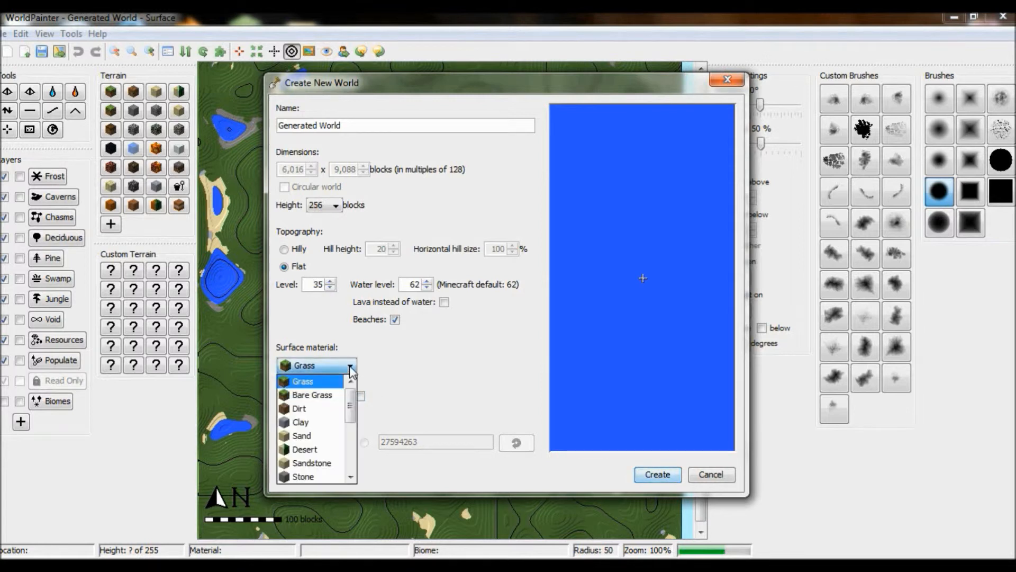
click(308, 409)
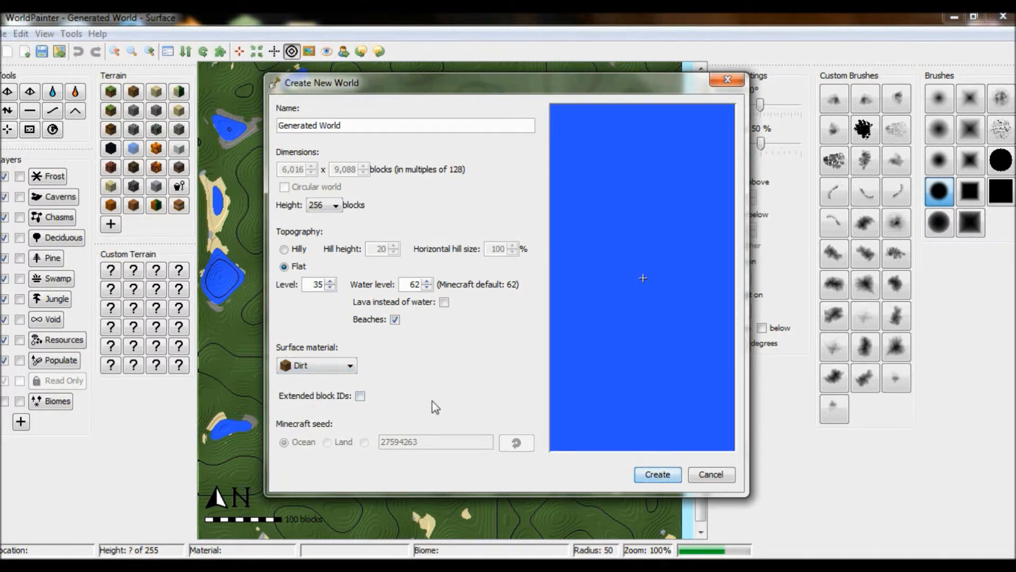
click(361, 397)
click(664, 475)
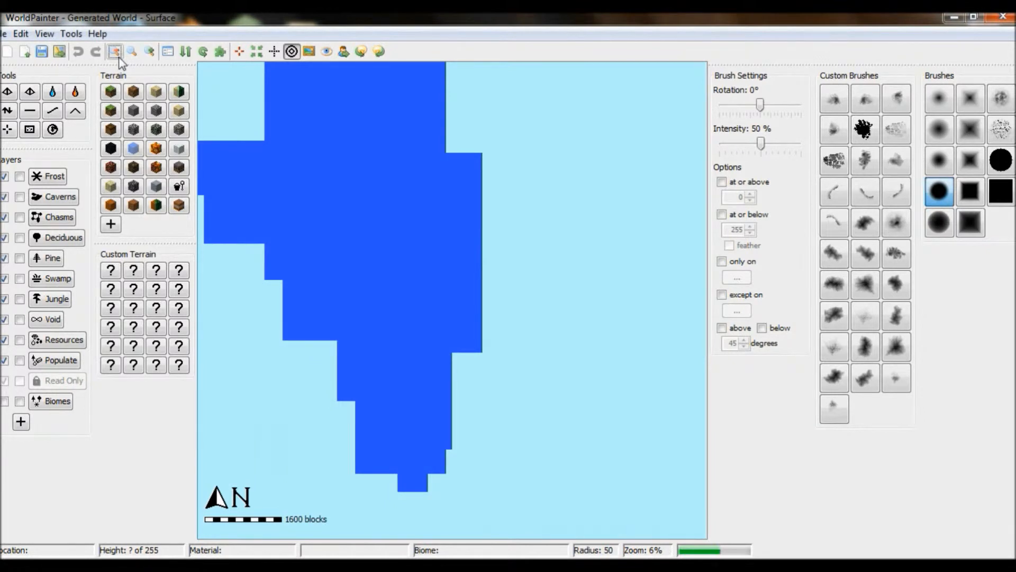
- Smooth the seafloor along a horizontal stroke across the middle of the world
click(120, 58)
click(150, 53)
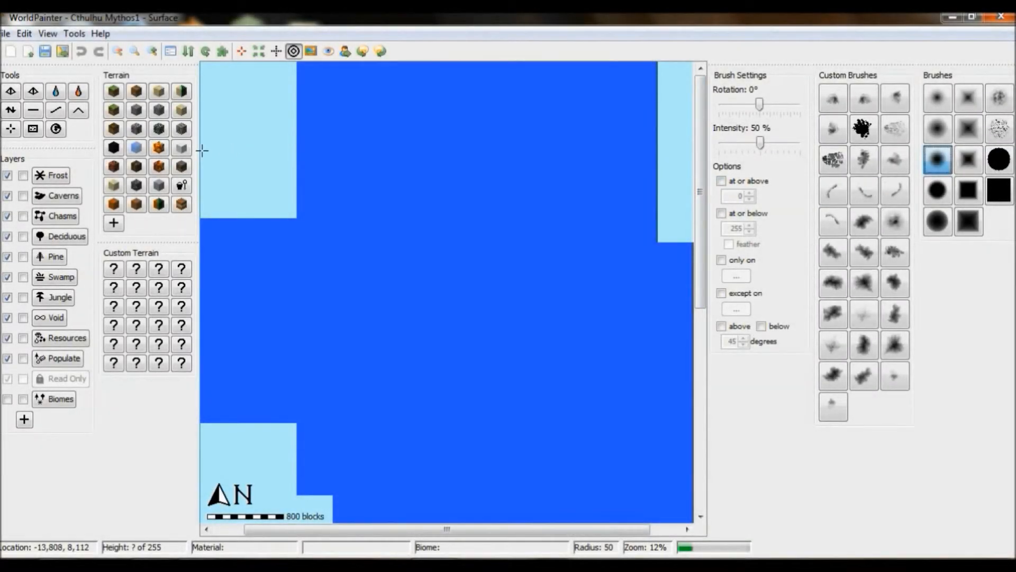
click(11, 110)
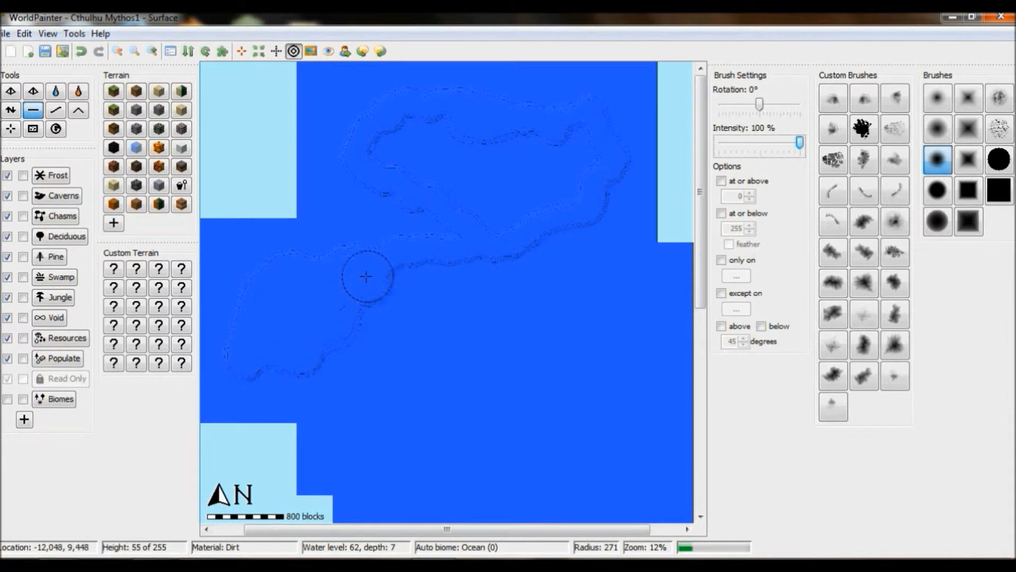
mouse_move(331, 286)
mouse_down()
mouse_move(531, 264)
mouse_move(593, 282)
mouse_up()
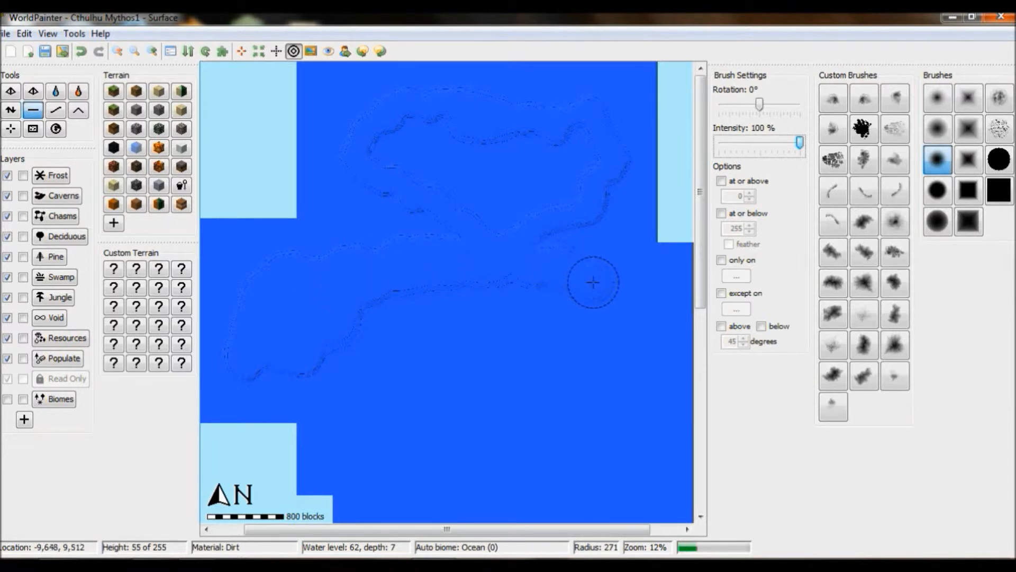
- Select a custom brush and smooth a small patch near the upper-left outline
click(895, 283)
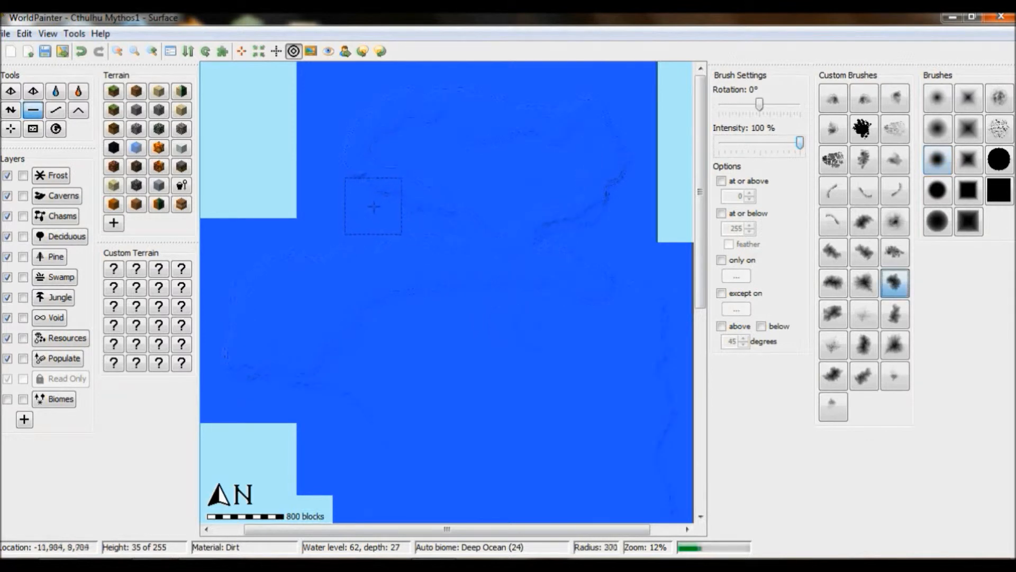
click(11, 109)
mouse_move(333, 207)
mouse_down()
mouse_move(365, 215)
mouse_move(339, 210)
mouse_up()
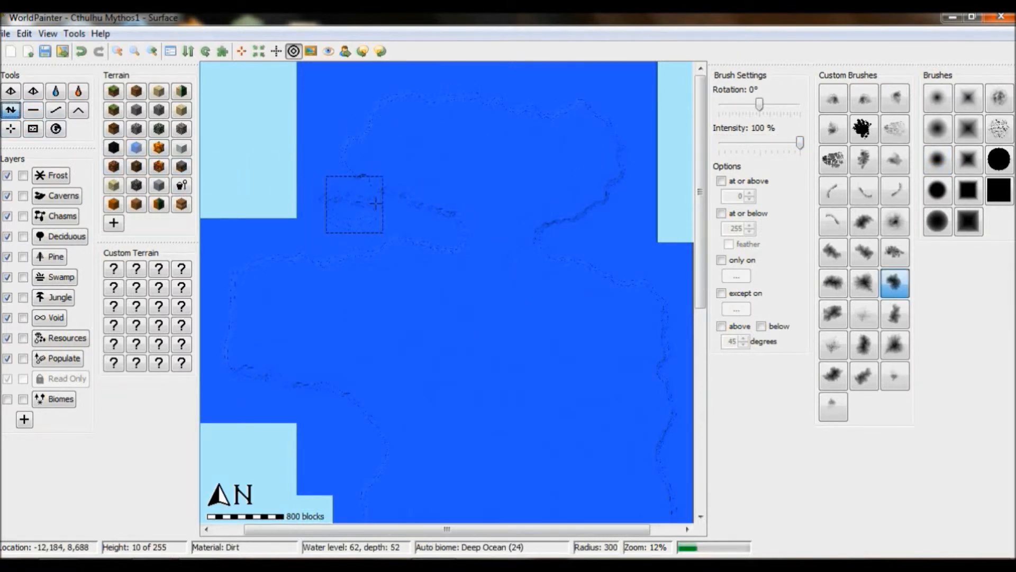
- Flatten the seafloor along a stroke toward the world's western edge
click(33, 110)
mouse_move(342, 206)
mouse_down()
mouse_move(301, 193)
mouse_move(317, 206)
mouse_move(200, 231)
mouse_up()
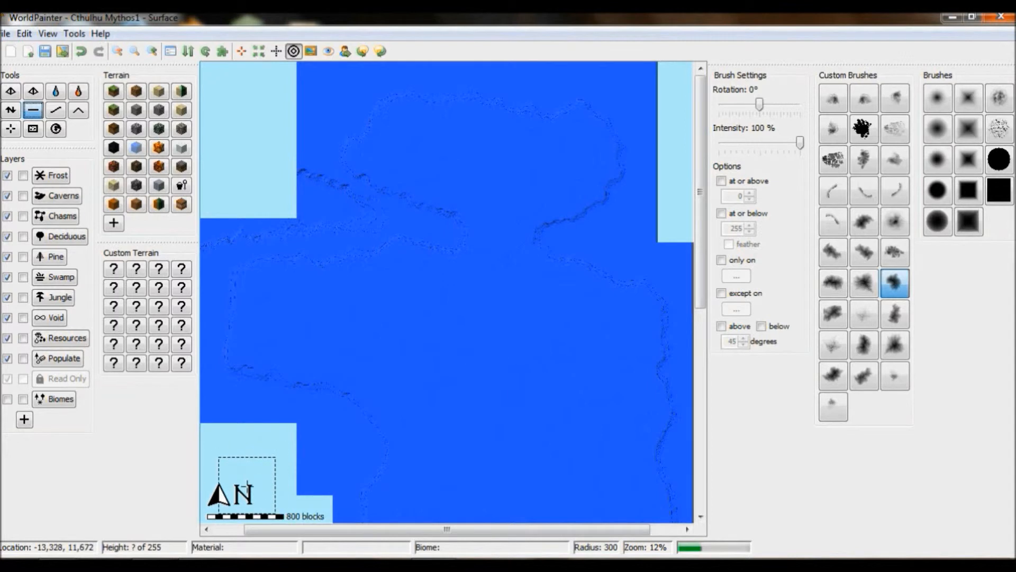
click(13, 113)
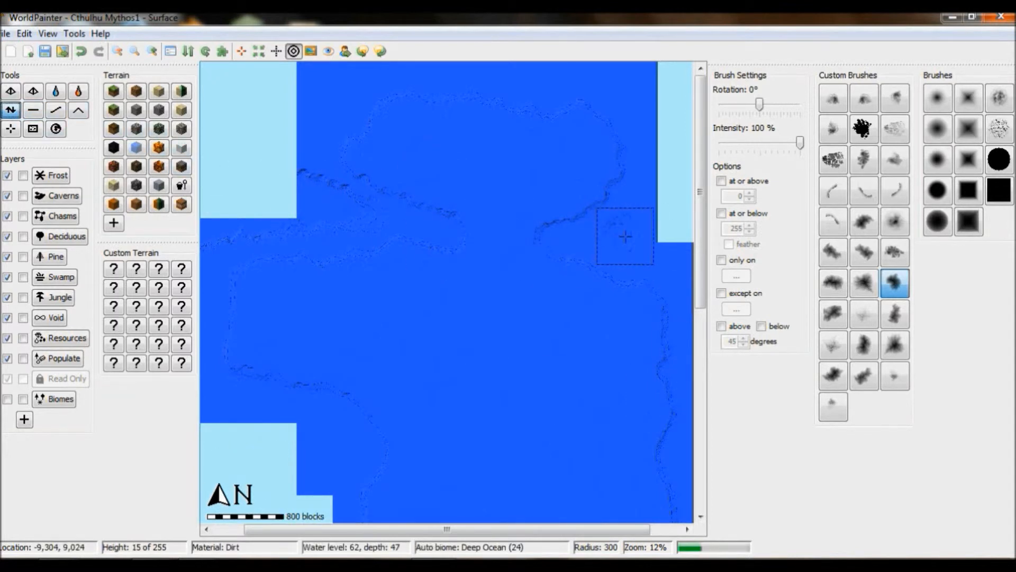
mouse_move(701, 275)
mouse_down()
mouse_move(725, 391)
mouse_move(746, 220)
mouse_up()
click(33, 109)
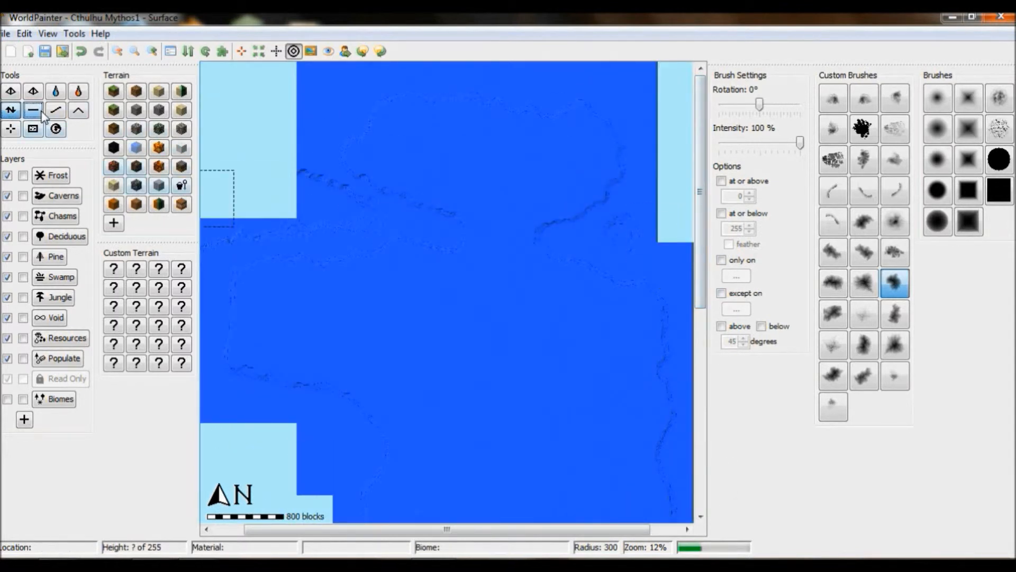
- Set the brush intensity to 43%, shrink the brush, and flatten a short stroke near the upper outline
drag(800, 142, 777, 143)
scroll(479, 236, up, 6)
drag(478, 236, 538, 240)
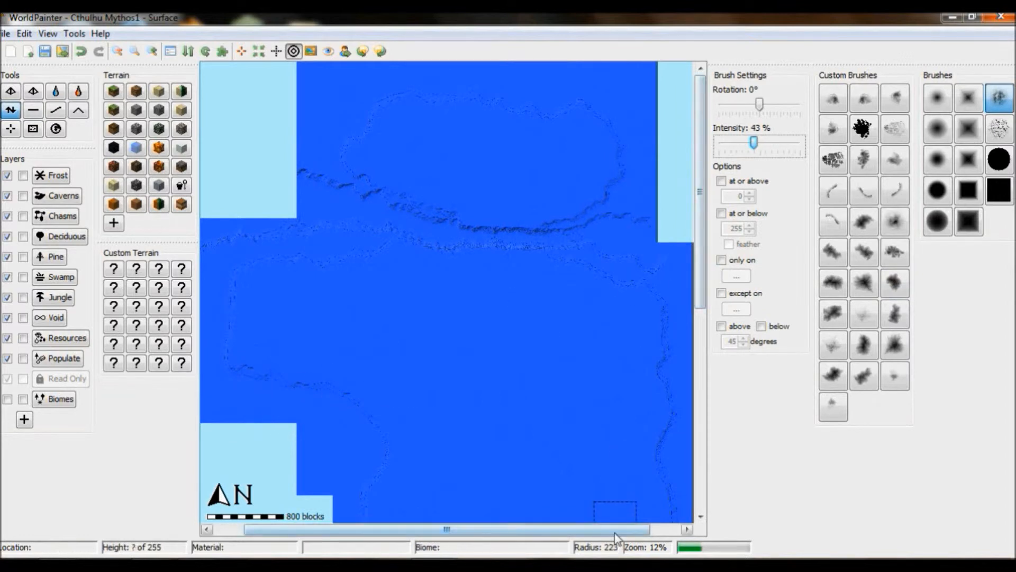
- Flatten terrain around the small islands north of the main landmass
drag(614, 530, 646, 531)
click(152, 51)
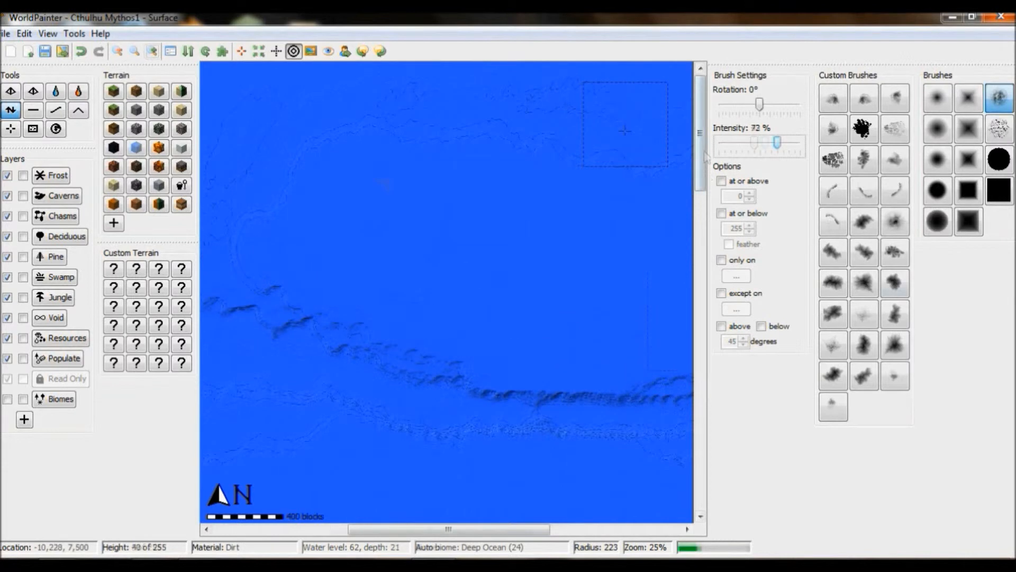
mouse_move(382, 183)
mouse_down()
mouse_move(524, 165)
mouse_move(396, 182)
mouse_move(420, 170)
mouse_move(392, 189)
mouse_move(379, 168)
mouse_move(396, 186)
mouse_move(356, 241)
mouse_move(434, 267)
mouse_move(352, 245)
mouse_up()
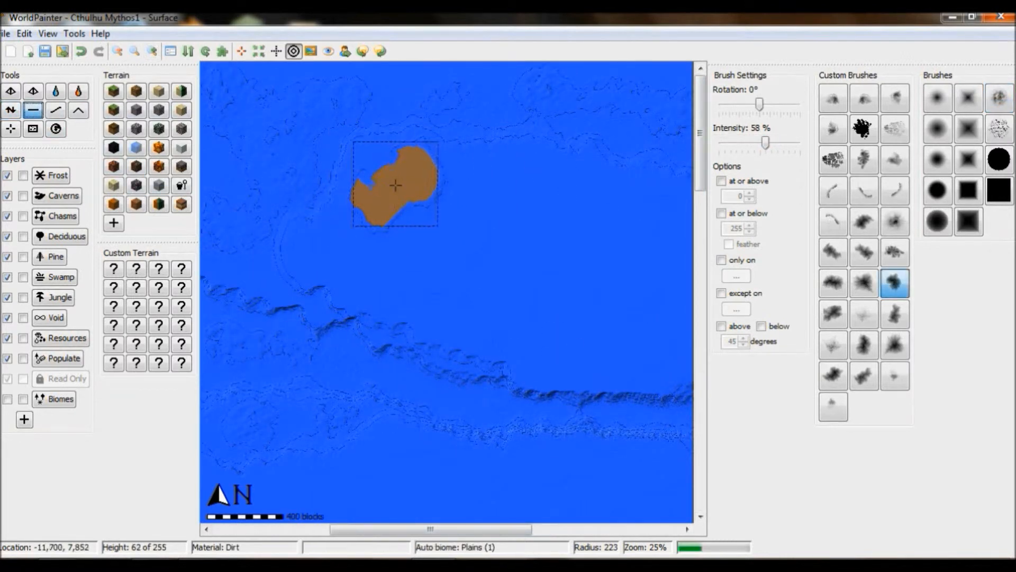
drag(766, 151, 756, 151)
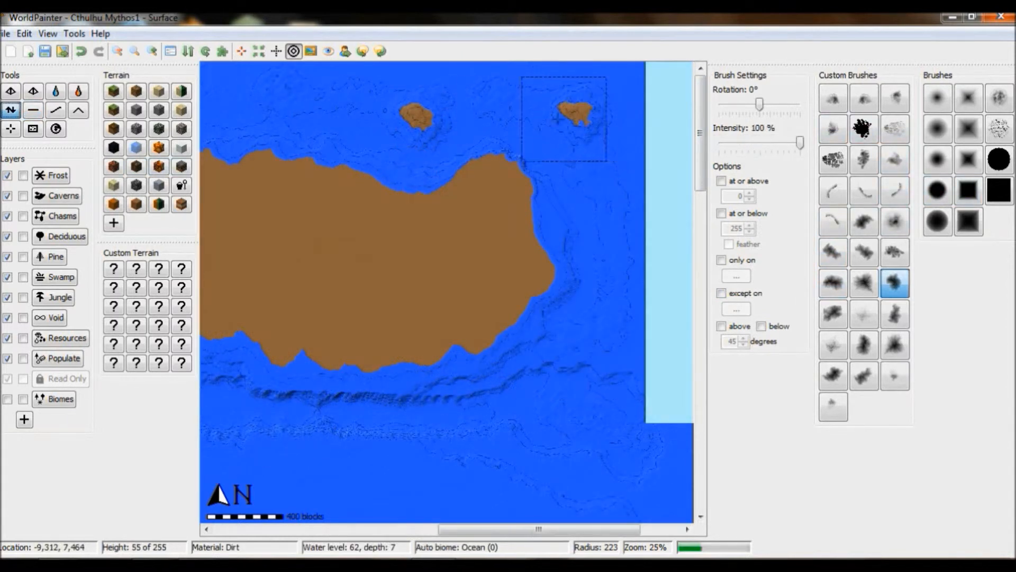
drag(418, 114, 403, 114)
- Set the intensity to 50% with a smaller brush and flatten around the small northern islands
scroll(590, 143, down, 6)
drag(800, 143, 760, 143)
drag(418, 107, 390, 115)
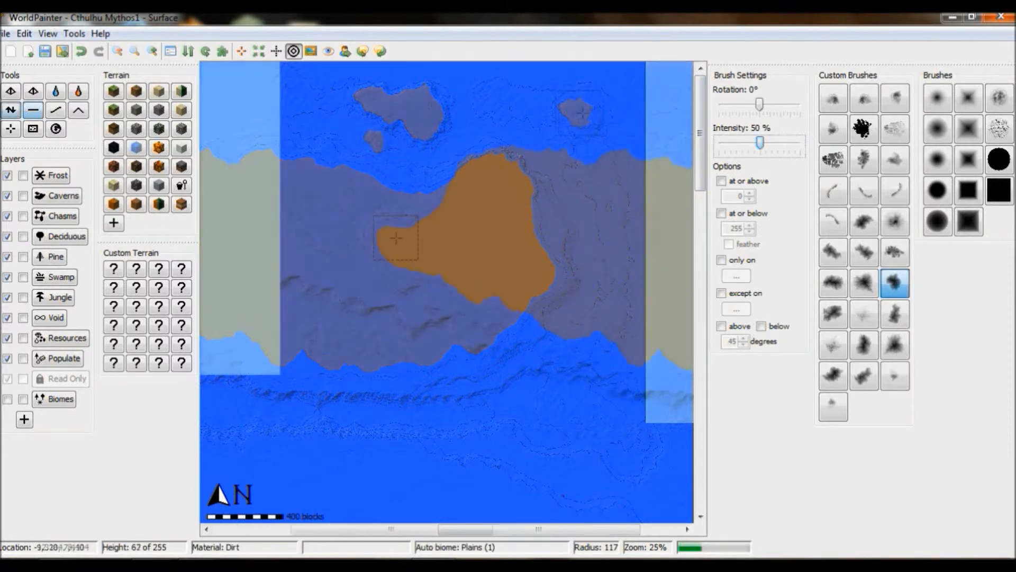
click(37, 113)
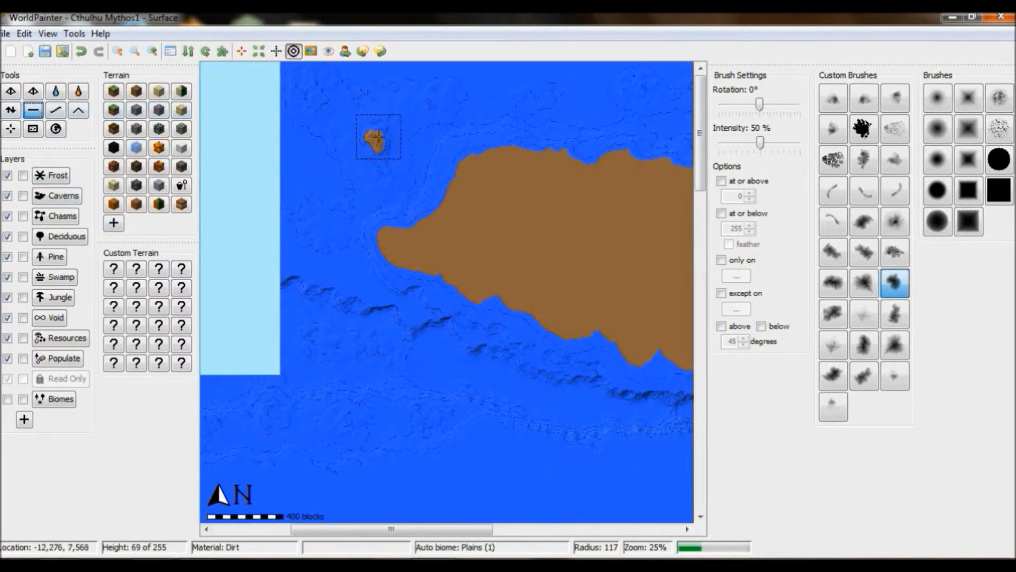
mouse_move(380, 138)
mouse_down()
mouse_move(364, 132)
mouse_move(411, 118)
mouse_up()
- Smooth a spot beside the small northern islands and inspect the main landmass coastline
click(11, 110)
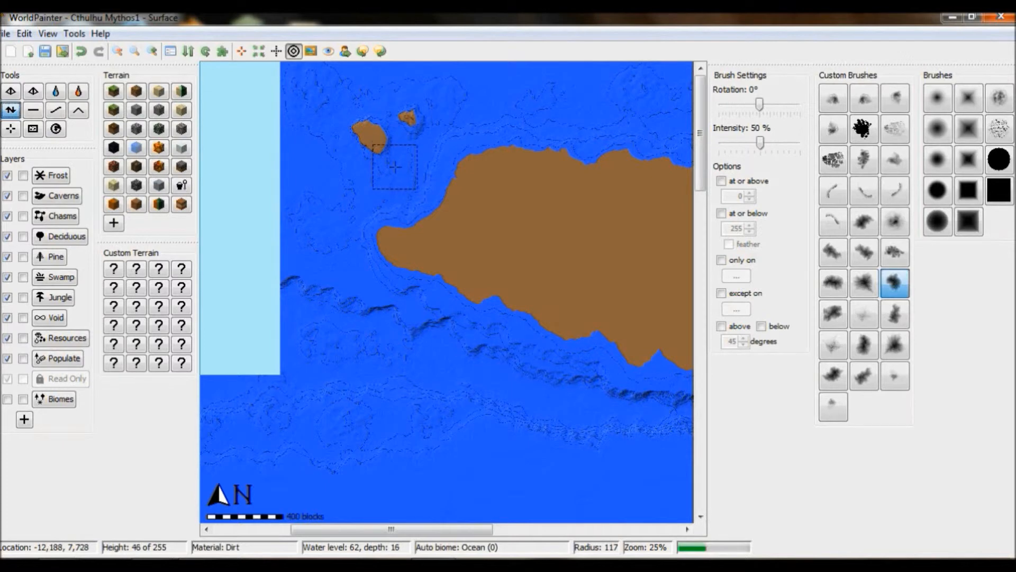
click(397, 177)
click(33, 110)
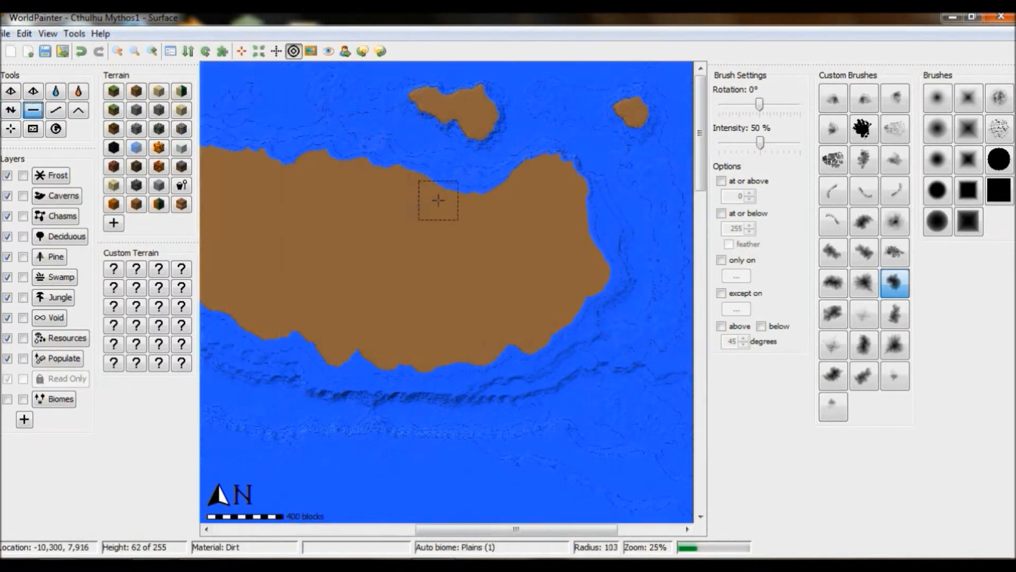
scroll(435, 188, up, 3)
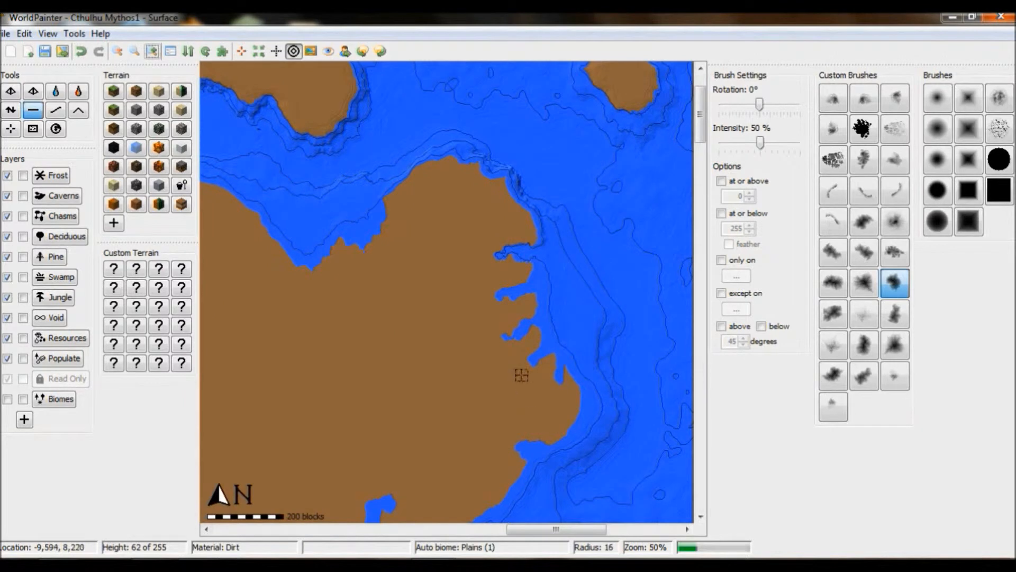
scroll(533, 336, up, 10)
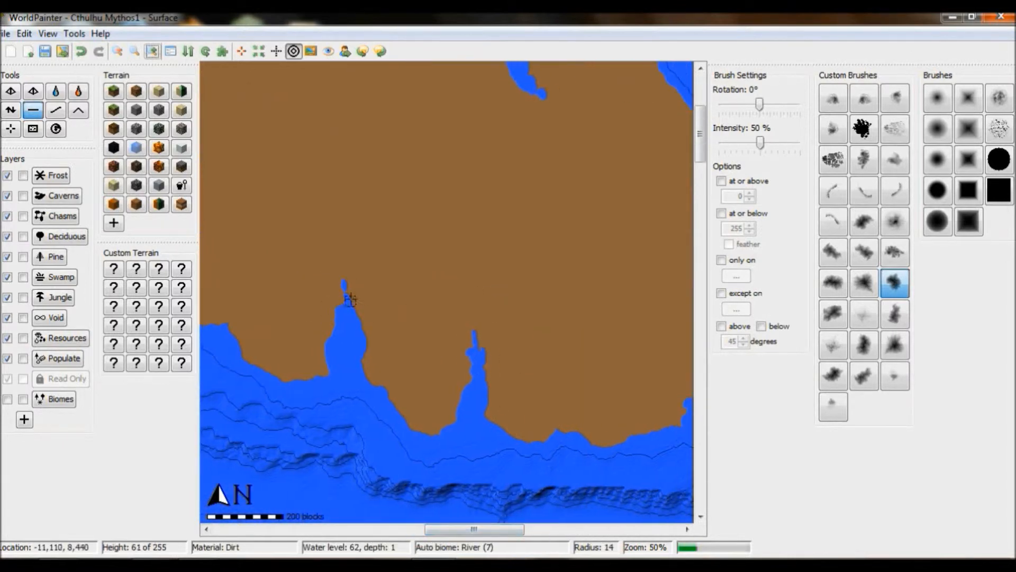
drag(486, 530, 548, 543)
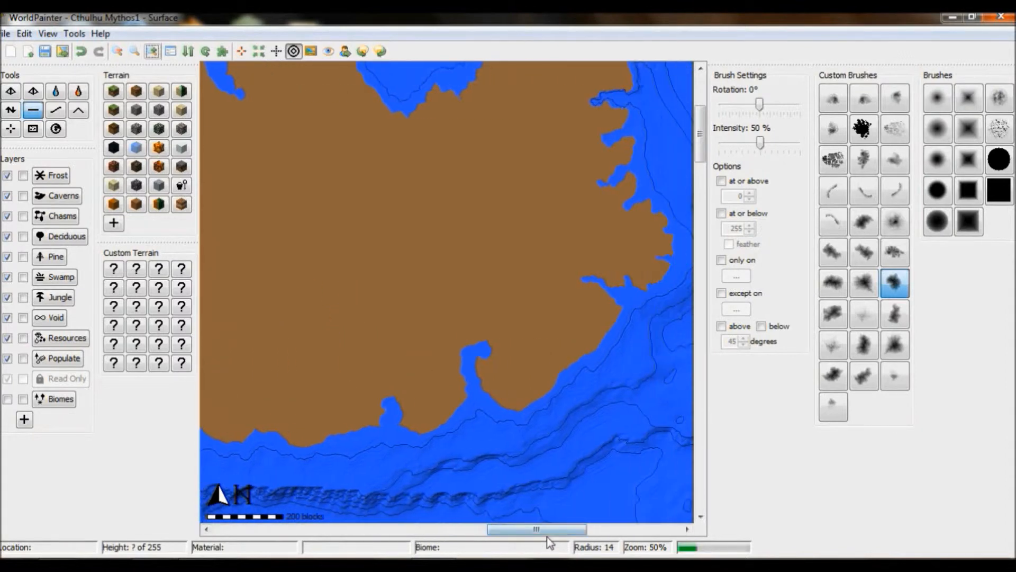
scroll(522, 464, down, 2)
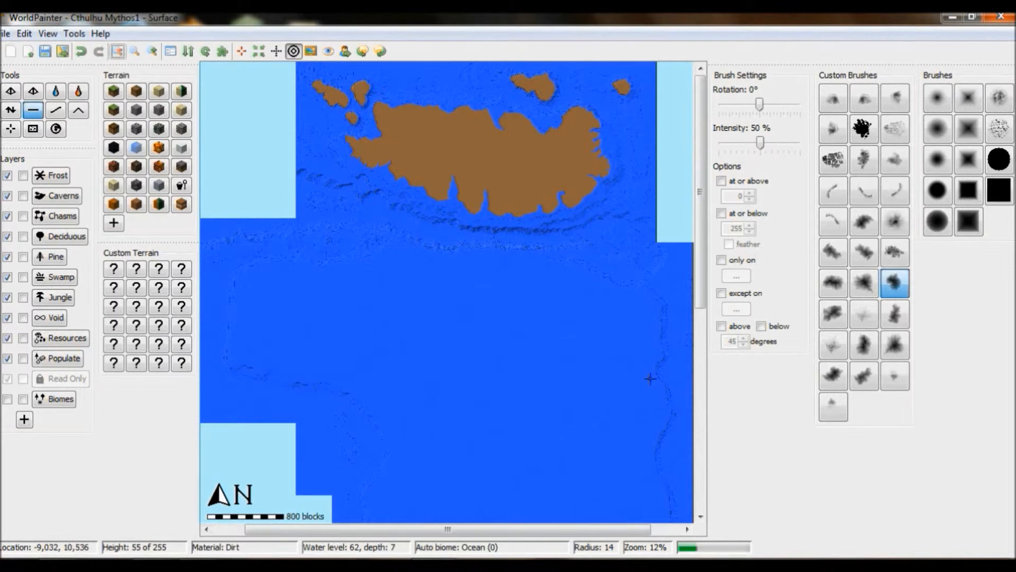
- Flatten terrain up to land level to form a long landmass across the middle of the world
click(11, 109)
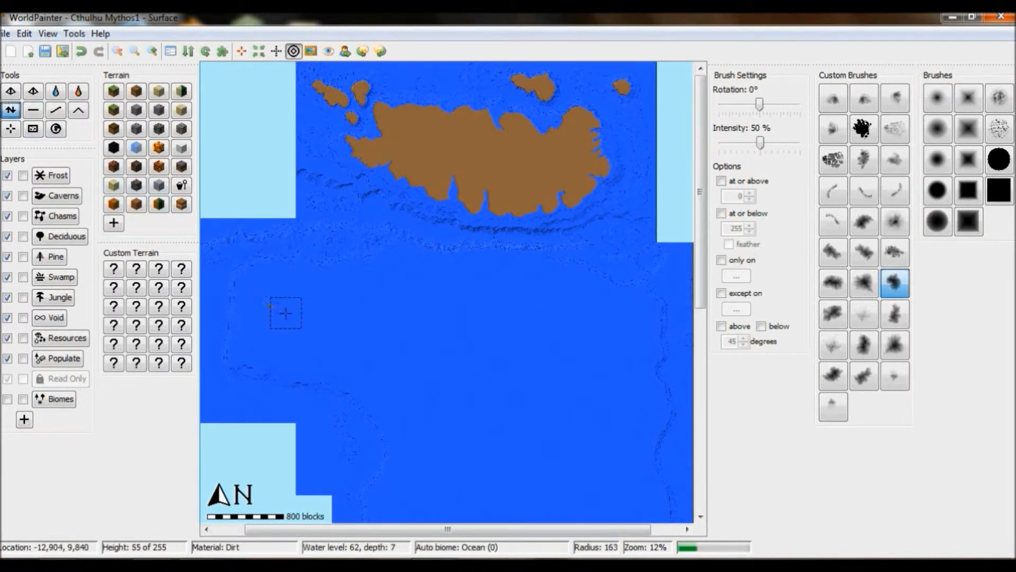
click(152, 51)
drag(531, 530, 411, 522)
click(117, 52)
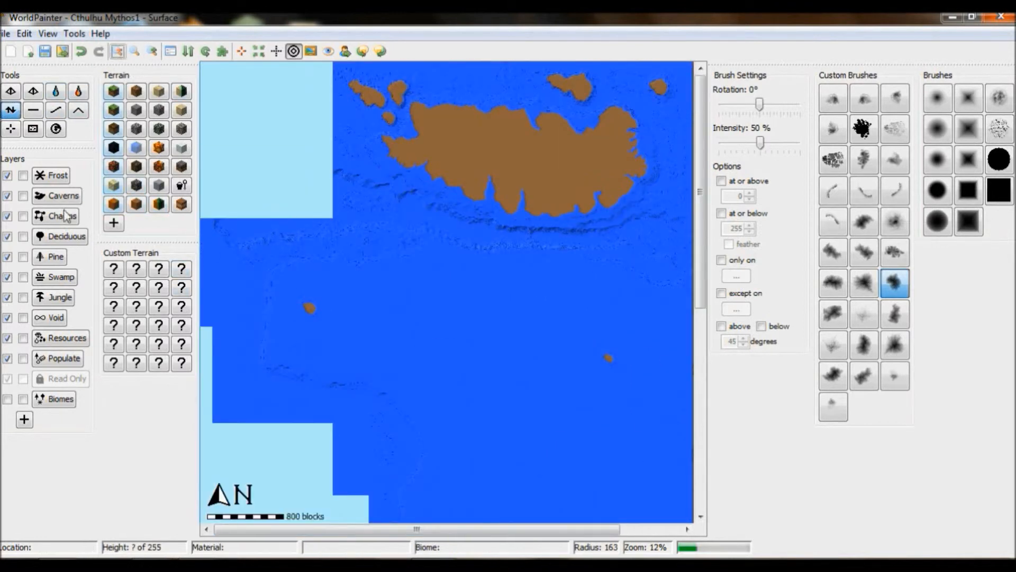
click(32, 109)
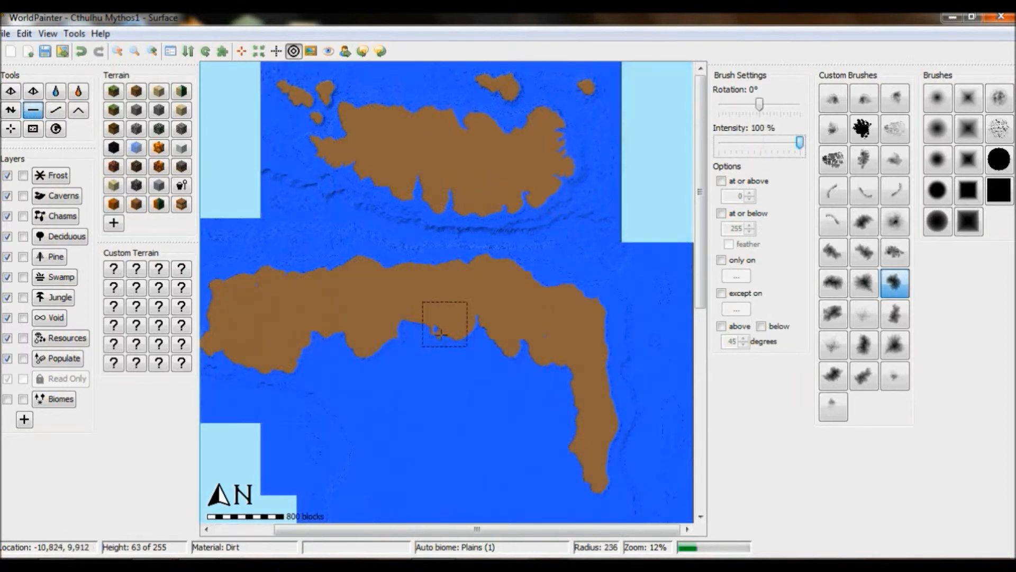
drag(439, 333, 567, 366)
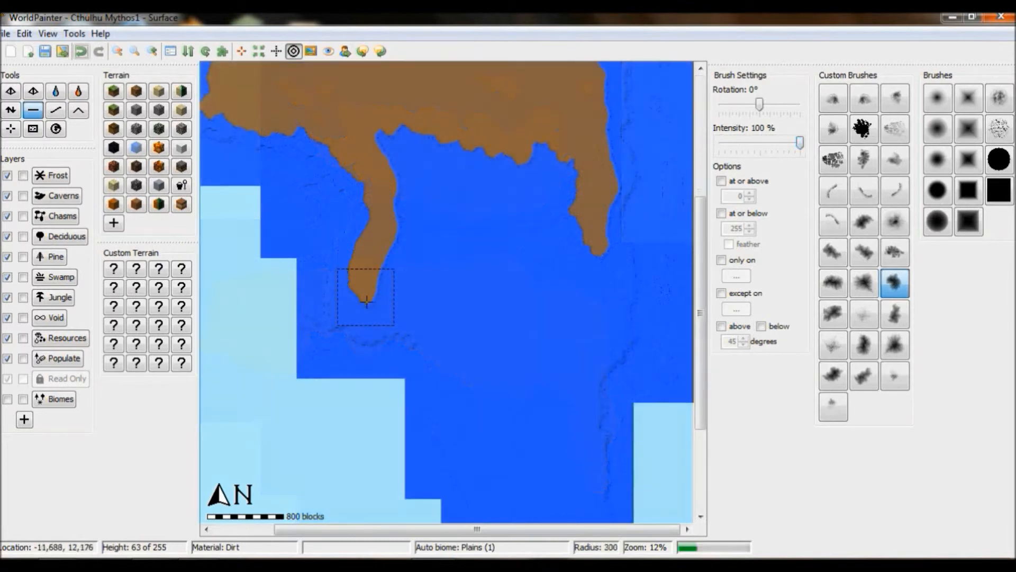
- Extend the middle landmass southward with more flatten strokes
mouse_move(366, 301)
mouse_down()
mouse_move(414, 308)
mouse_move(449, 337)
mouse_move(469, 448)
mouse_up()
mouse_move(593, 225)
mouse_down()
mouse_move(595, 295)
mouse_move(570, 414)
mouse_up()
drag(700, 371, 708, 453)
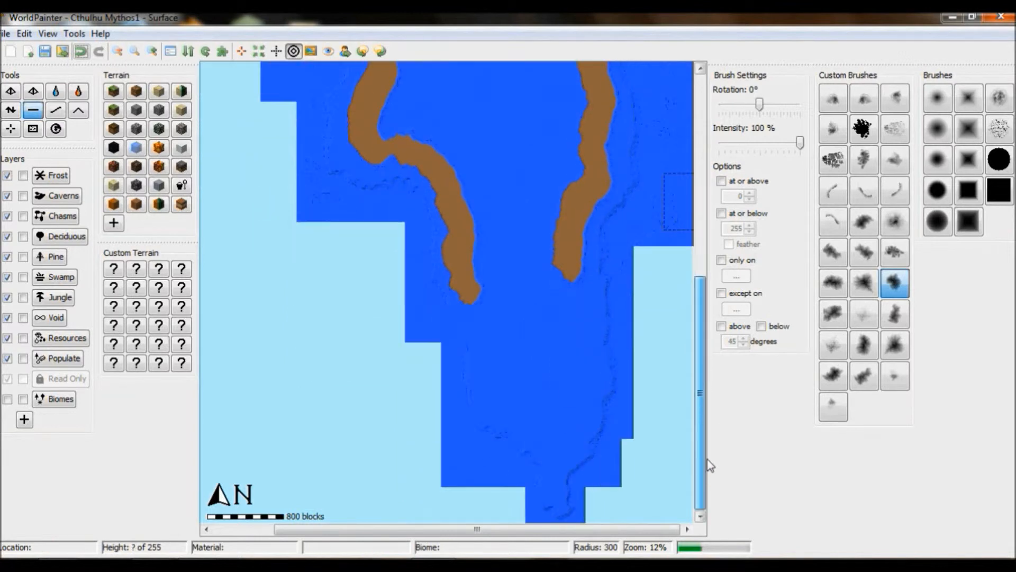
mouse_move(475, 295)
mouse_down()
mouse_move(507, 394)
mouse_move(538, 423)
mouse_move(569, 426)
mouse_move(578, 378)
mouse_move(569, 294)
mouse_move(580, 289)
mouse_move(549, 401)
mouse_move(558, 446)
mouse_up()
- Widen the landmass's southern peninsula with another flatten stroke
scroll(558, 445, down, 4)
scroll(558, 446, down, 2)
click(154, 52)
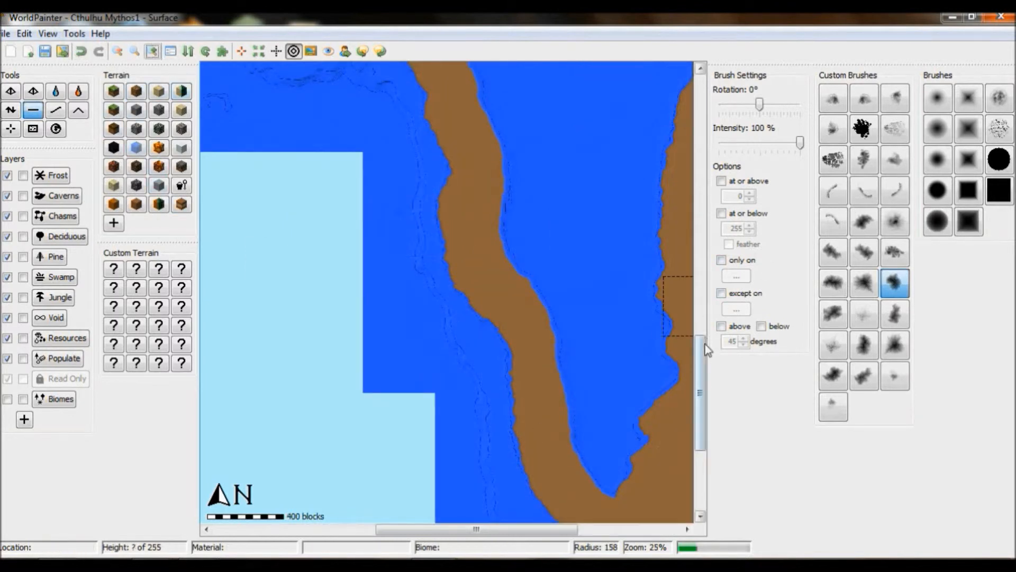
drag(702, 340, 701, 405)
drag(559, 531, 612, 531)
mouse_move(561, 358)
mouse_down()
mouse_move(530, 401)
mouse_move(533, 460)
mouse_up()
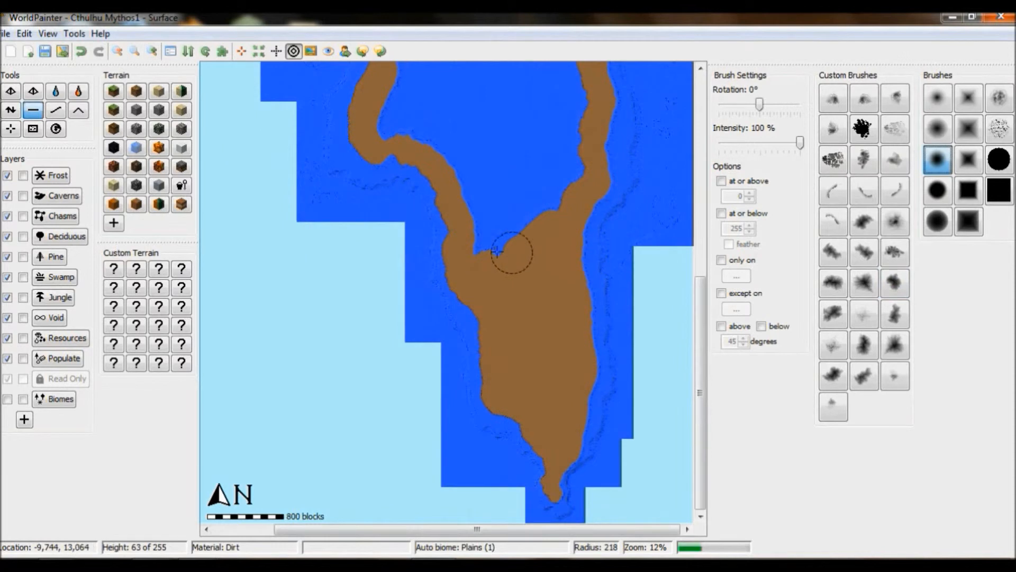
- Fill the enclosed bay in the southern landmass with land
drag(700, 393, 700, 308)
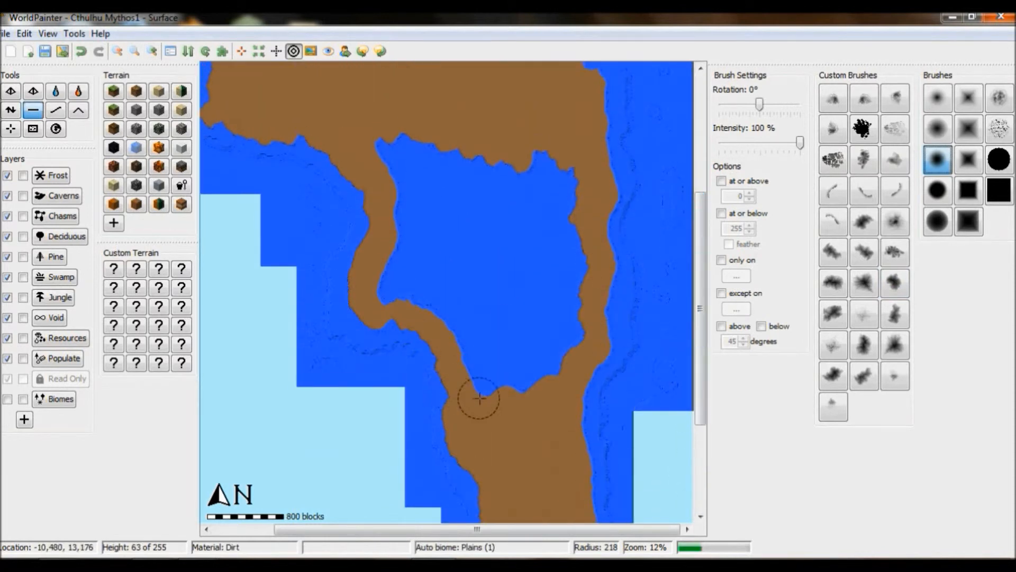
mouse_move(516, 381)
mouse_down()
mouse_move(577, 323)
mouse_move(576, 192)
mouse_move(551, 194)
mouse_move(561, 335)
mouse_move(461, 351)
mouse_move(381, 297)
mouse_move(395, 227)
mouse_move(413, 247)
mouse_move(377, 141)
mouse_move(427, 149)
mouse_move(537, 205)
mouse_move(544, 333)
mouse_move(438, 286)
mouse_move(431, 164)
mouse_move(450, 161)
mouse_move(492, 185)
mouse_move(540, 268)
mouse_move(469, 309)
mouse_move(470, 199)
mouse_move(517, 292)
mouse_move(442, 254)
mouse_move(498, 238)
mouse_move(455, 229)
mouse_move(482, 263)
mouse_up()
drag(701, 320, 701, 210)
- Select a custom brush, set intensity to 58%, and carve an inlet into the landmass's north-western coast
click(896, 283)
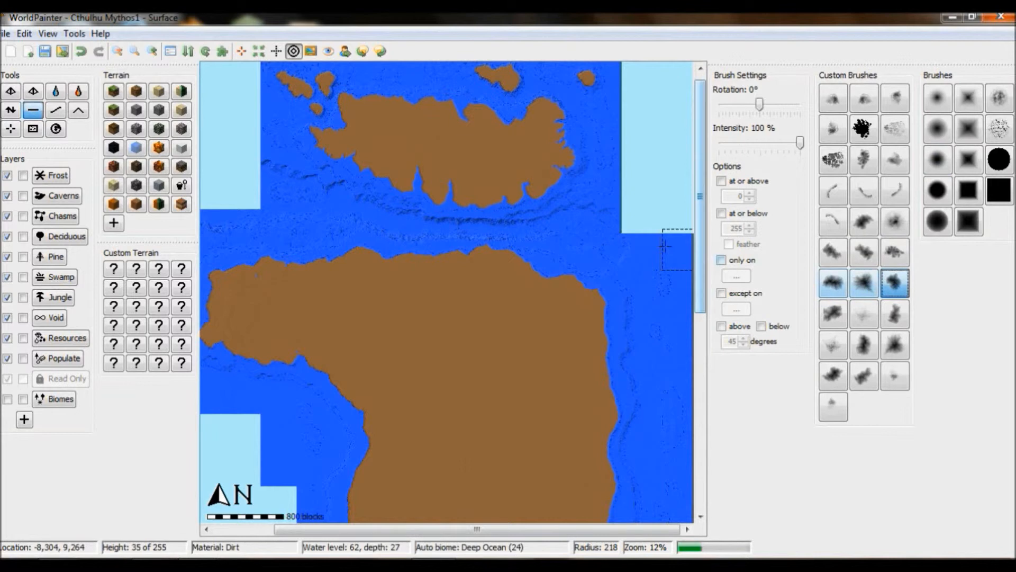
drag(800, 144, 765, 146)
drag(420, 265, 397, 258)
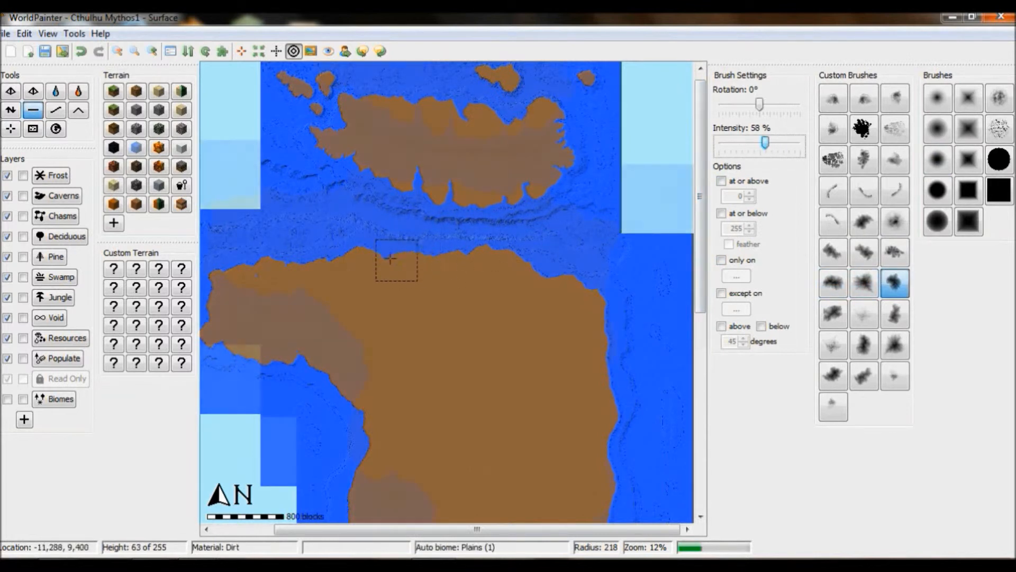
drag(397, 258, 358, 250)
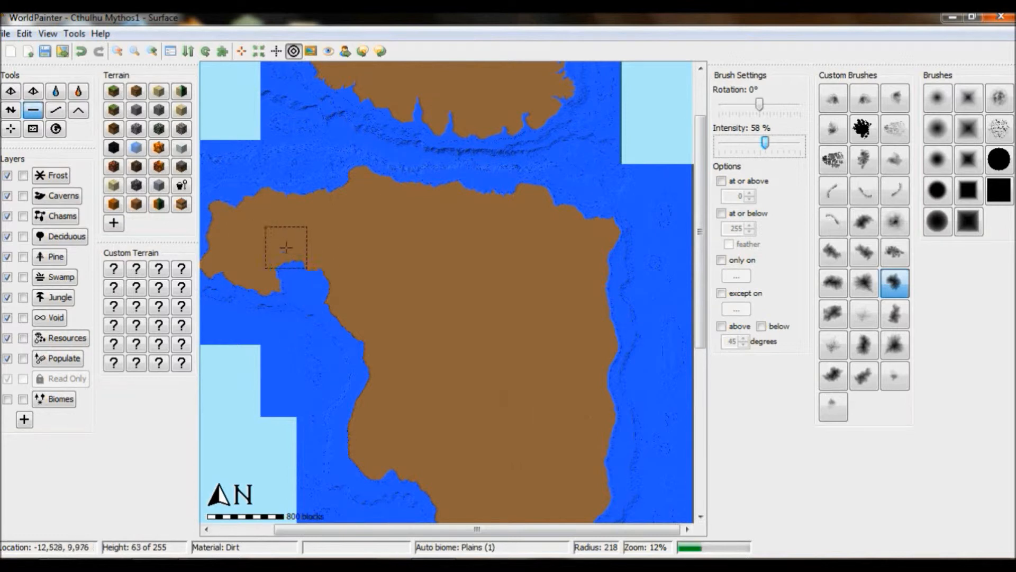
mouse_move(245, 244)
mouse_down()
mouse_move(252, 225)
mouse_move(273, 217)
mouse_up()
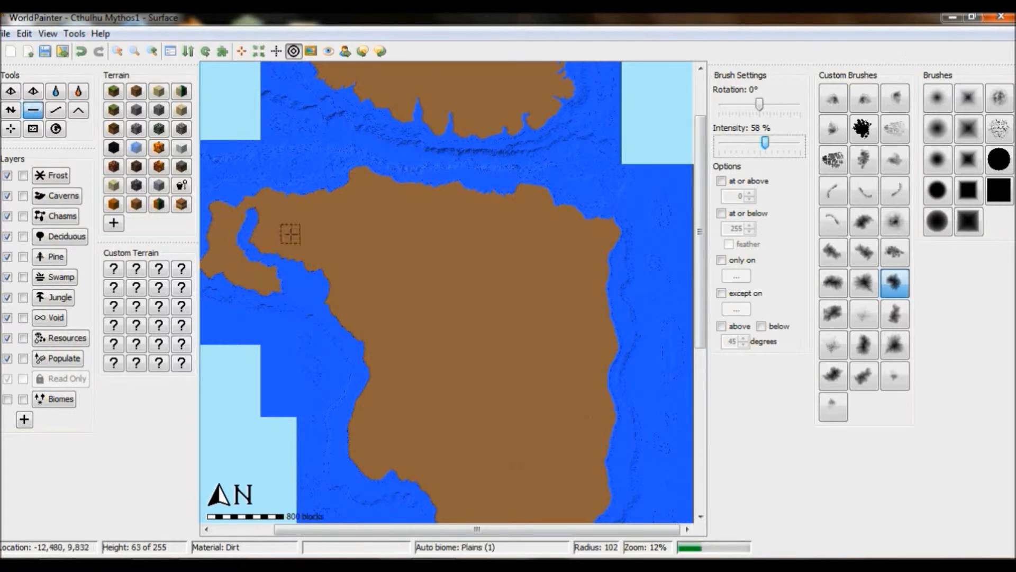
- Carve the north-western inlet deeper, breaking up the islets inside it with further strokes
click(152, 51)
drag(466, 529, 351, 529)
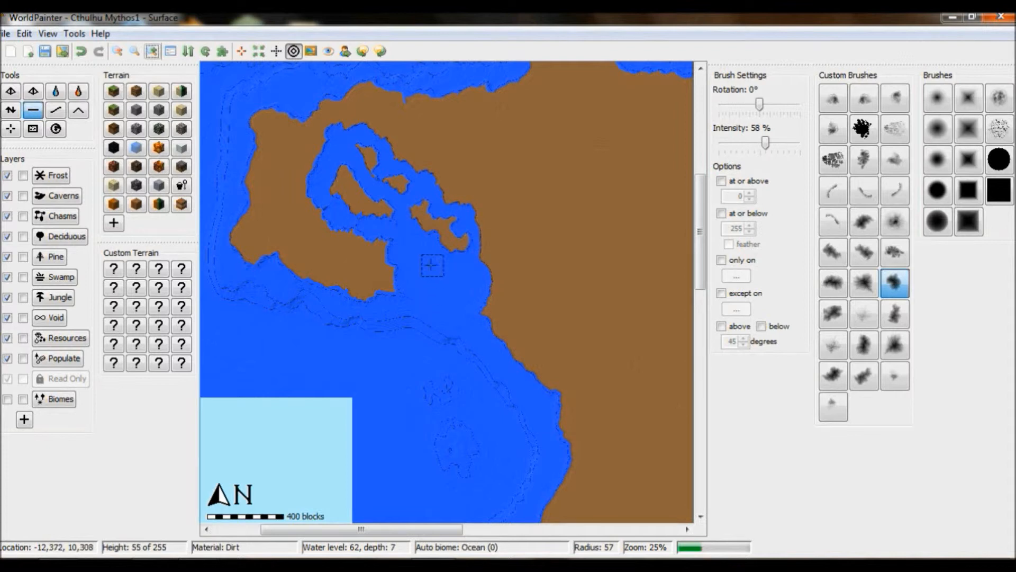
scroll(427, 213, up, 2)
drag(431, 214, 422, 213)
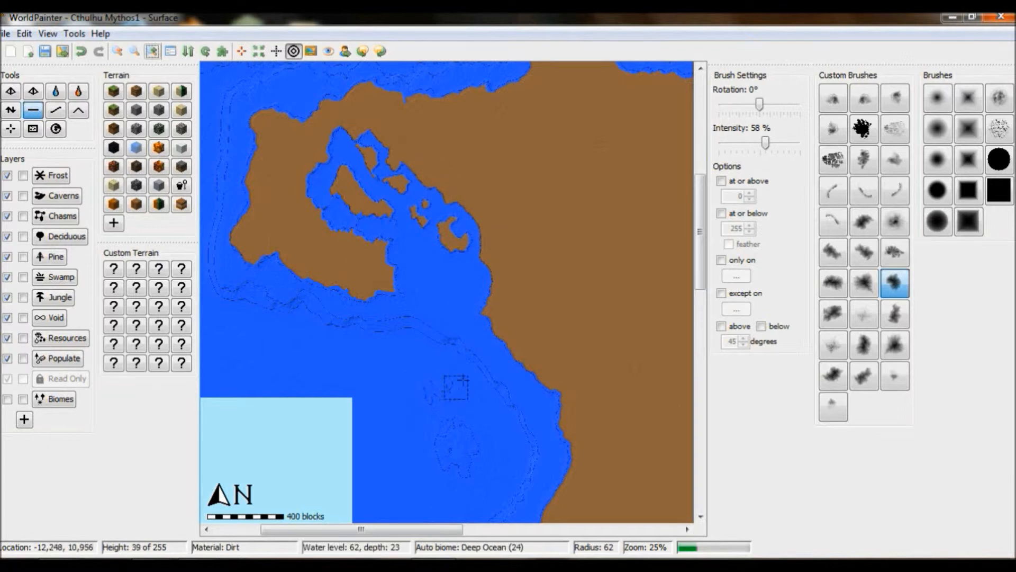
mouse_move(495, 261)
mouse_down()
mouse_move(474, 281)
mouse_move(490, 290)
mouse_up()
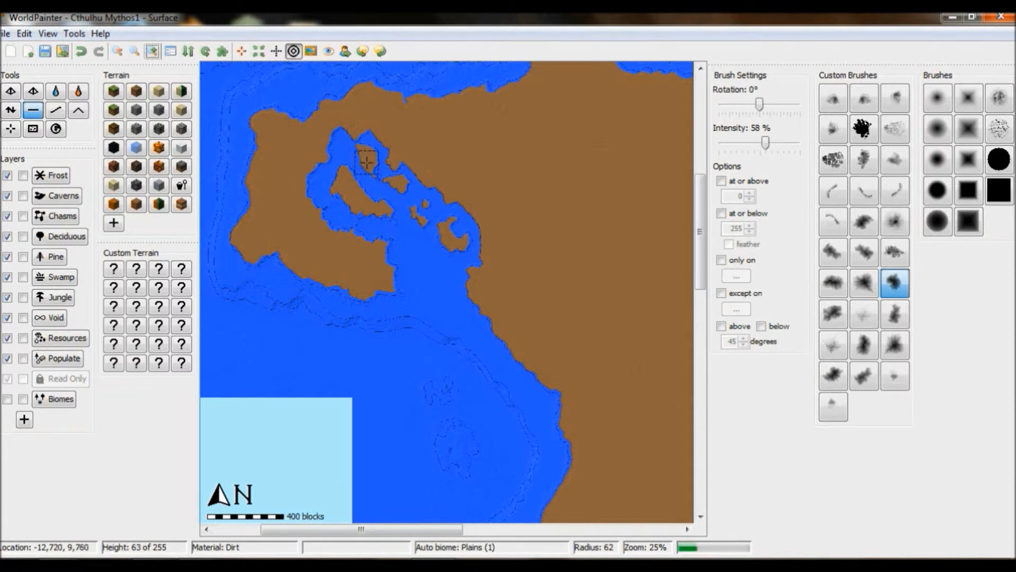
mouse_move(376, 182)
mouse_down()
mouse_move(384, 184)
mouse_move(347, 158)
mouse_up()
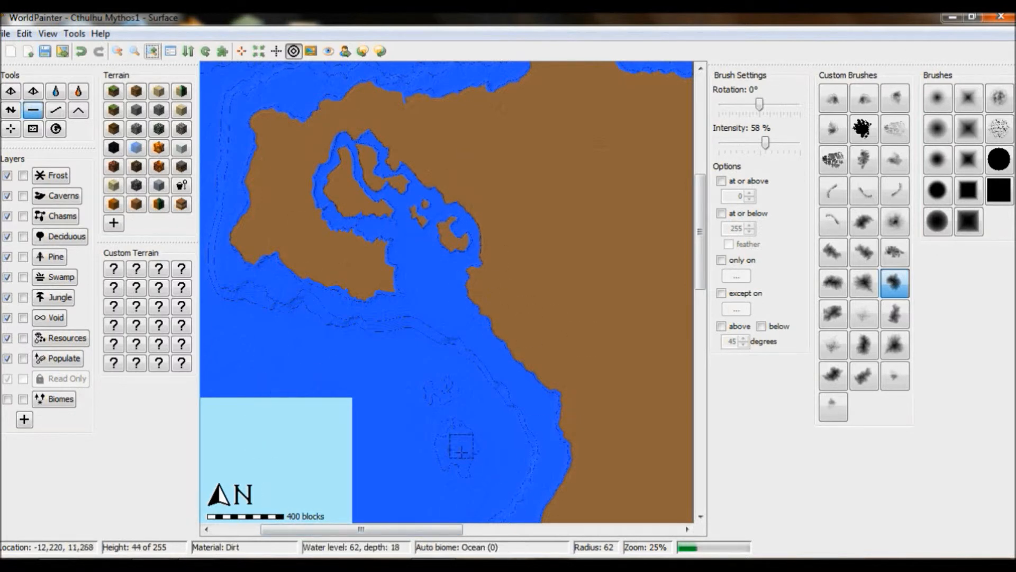
- Carve a small bay into the middle landmass's western coast
drag(439, 530, 479, 531)
click(119, 52)
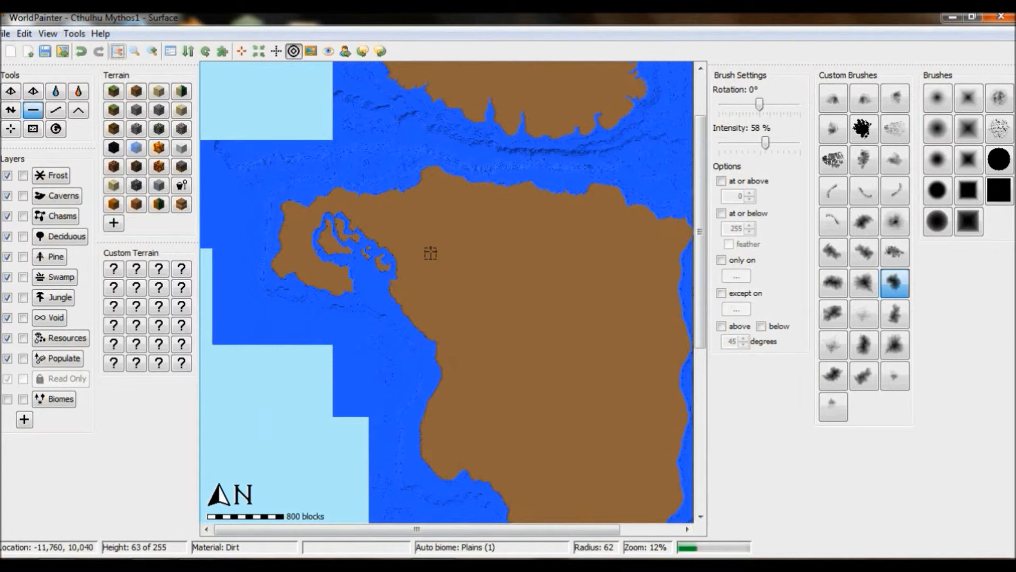
drag(538, 530, 599, 529)
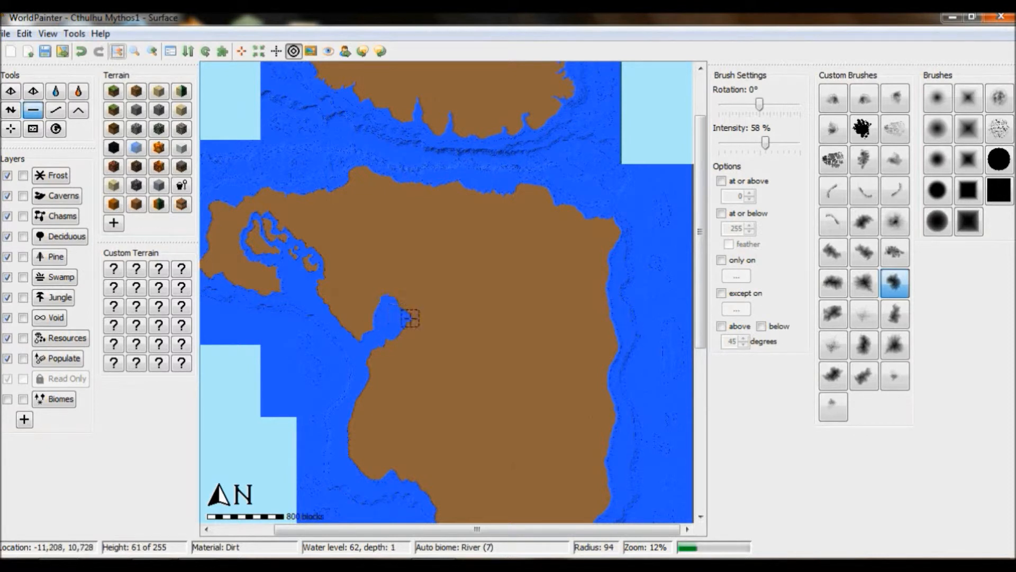
mouse_move(428, 318)
mouse_down()
mouse_move(437, 304)
mouse_move(439, 319)
mouse_up()
scroll(426, 310, down, 5)
scroll(374, 351, up, 4)
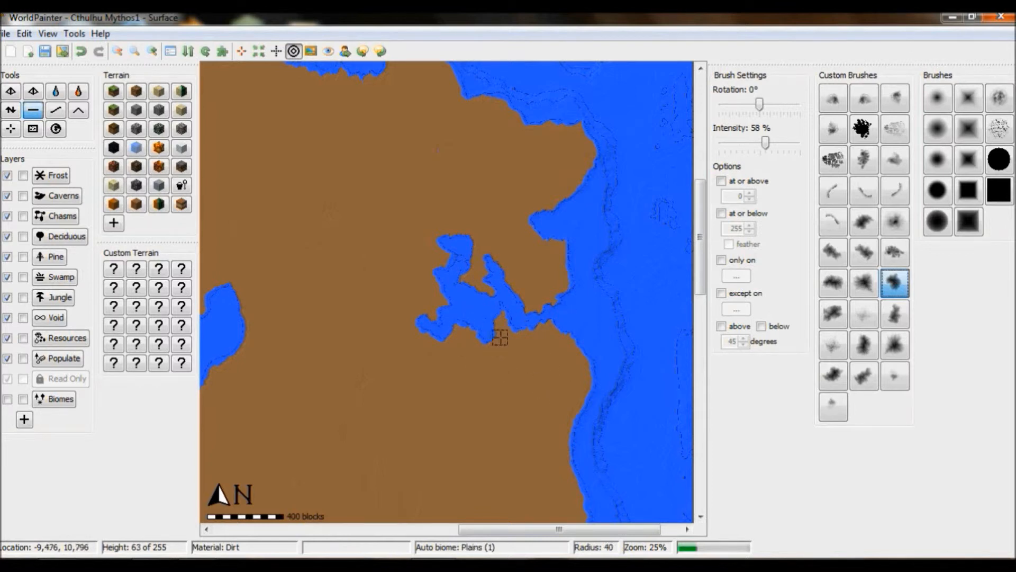
- Cut a narrow channel along the southern peninsula's western coast, separating off a long island
scroll(487, 290, down, 1)
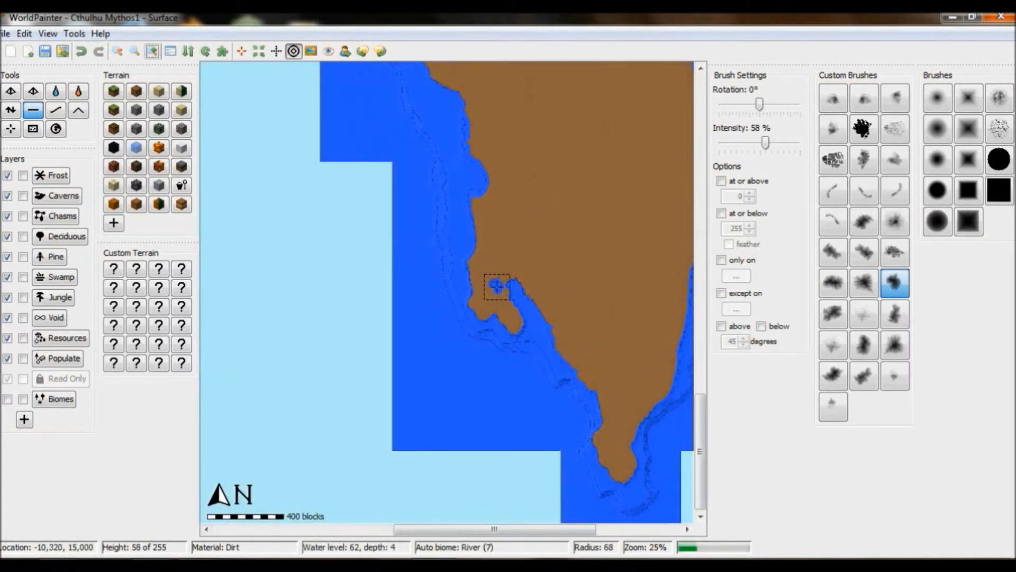
drag(497, 286, 468, 231)
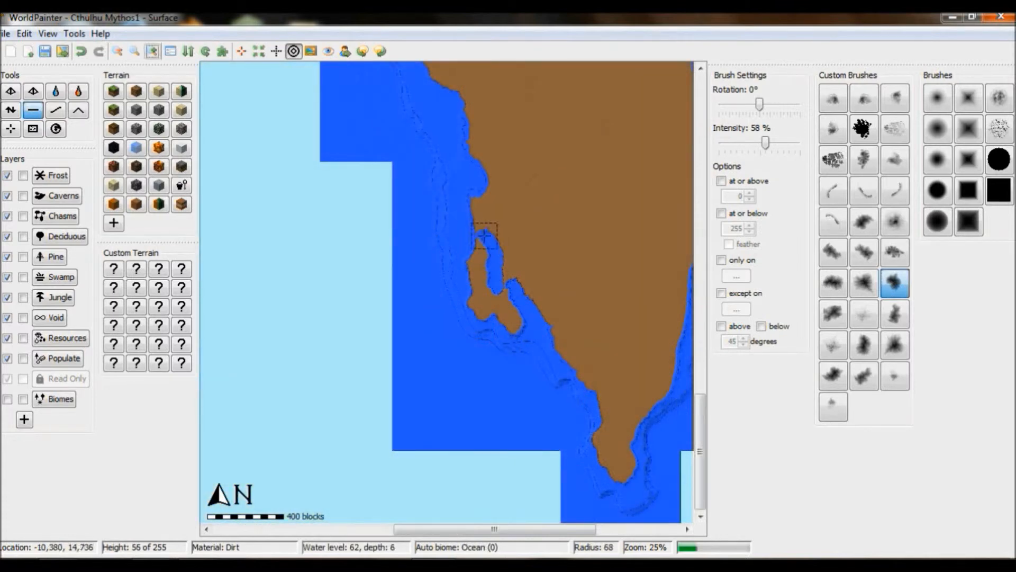
drag(511, 285, 532, 323)
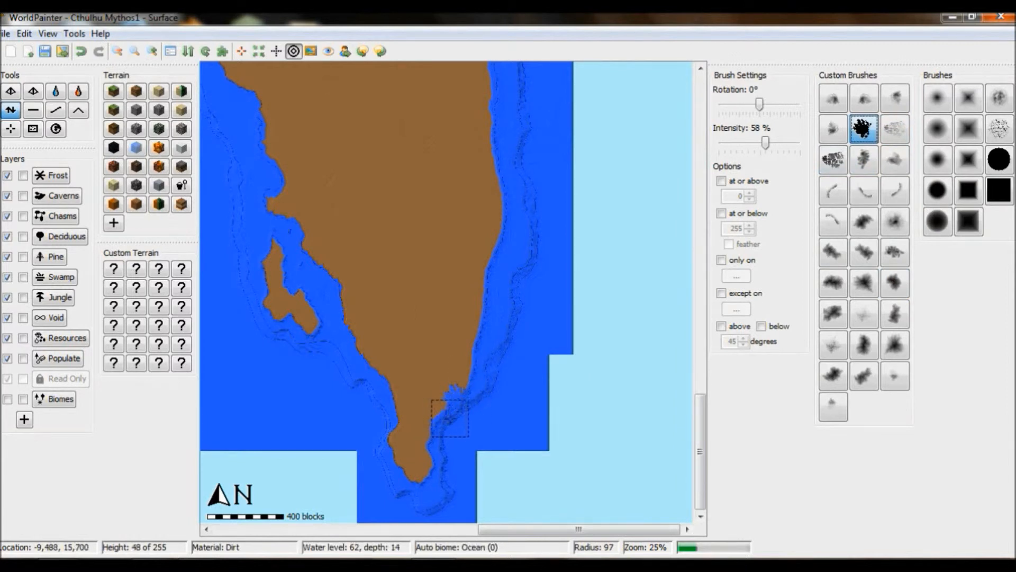
- Lower the brush intensity to 29% and undo the stroke on the peninsula's southern tip
drag(471, 358, 470, 385)
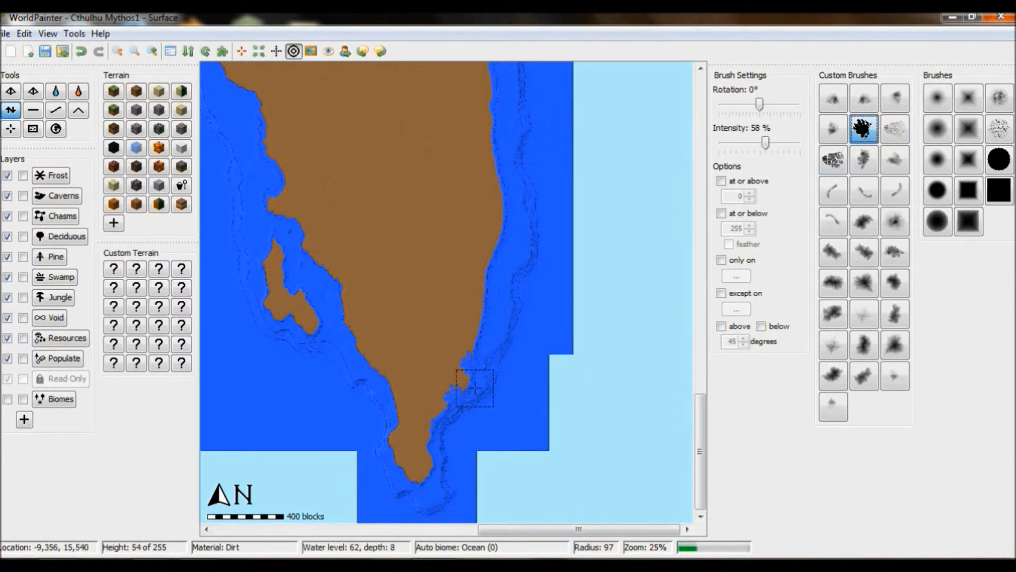
drag(765, 143, 743, 142)
click(81, 52)
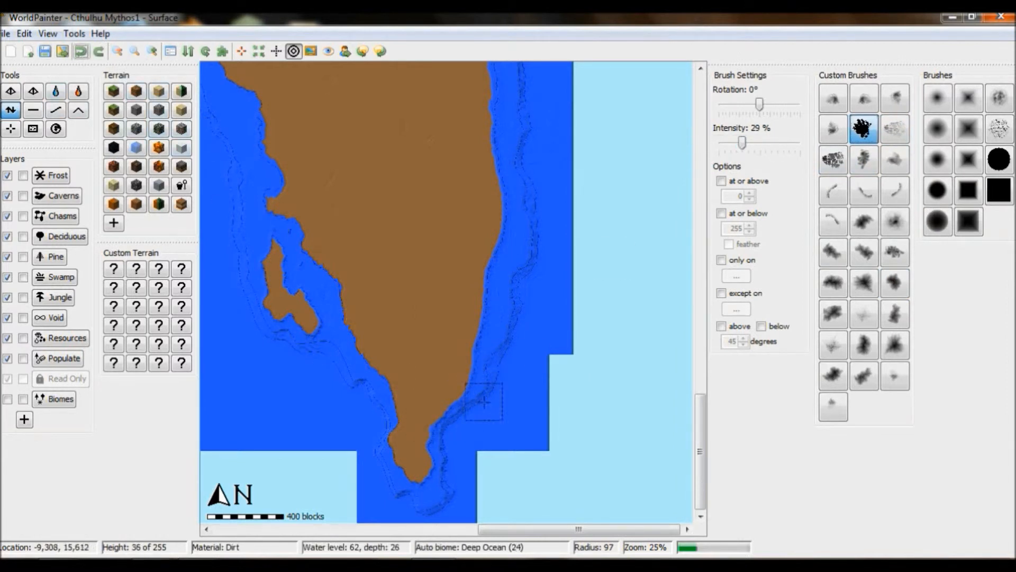
- Undo the last few strokes near the southern peninsula
mouse_move(476, 368)
mouse_down()
mouse_move(474, 325)
mouse_move(484, 307)
mouse_up()
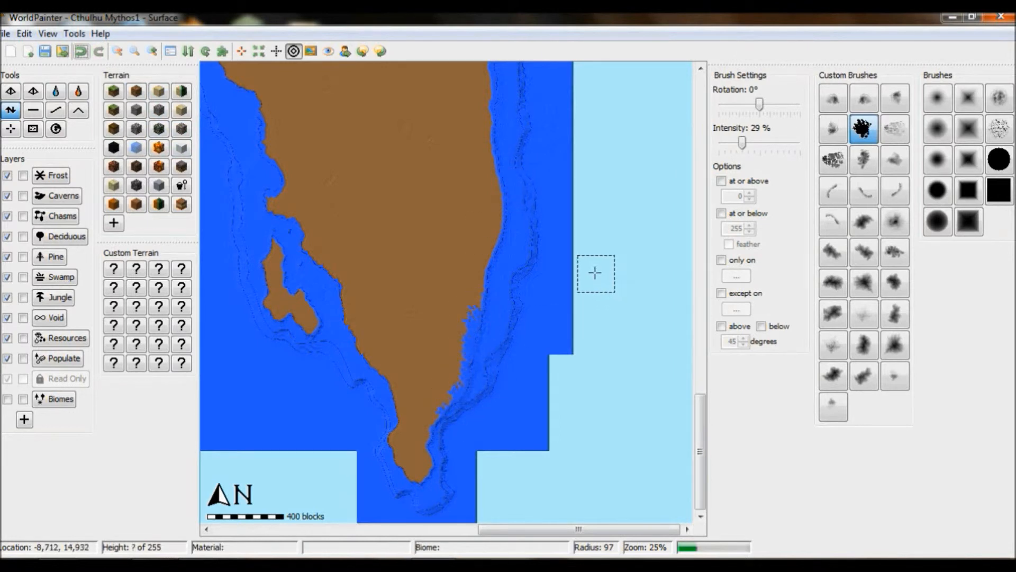
click(152, 51)
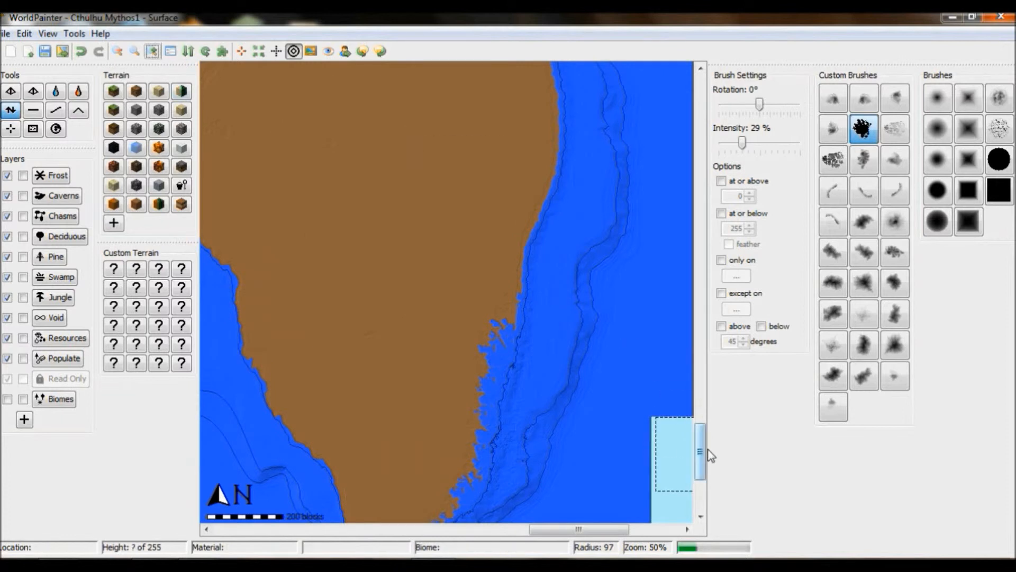
drag(704, 450, 704, 468)
click(81, 53)
click(81, 53)
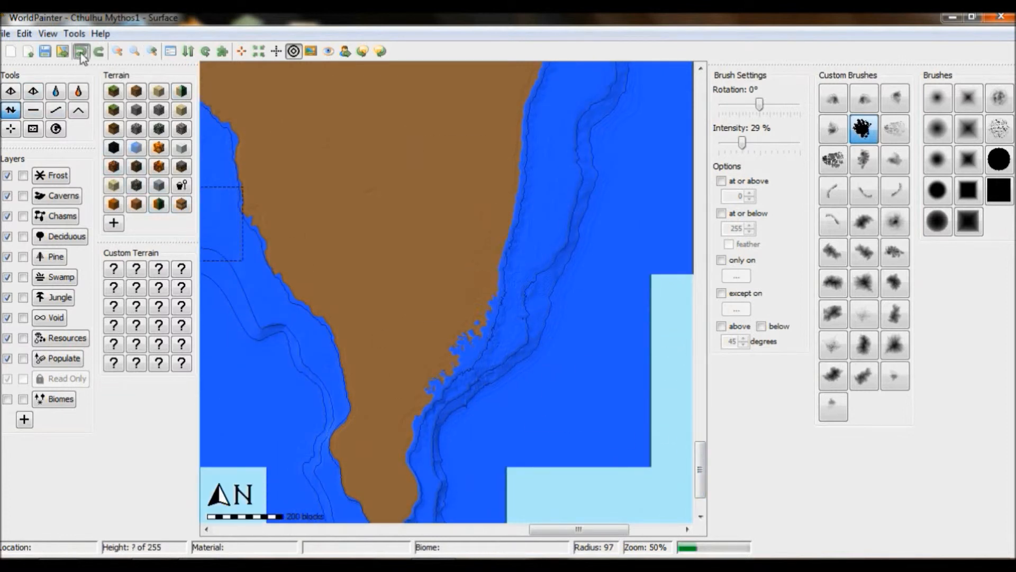
click(81, 53)
- Select a different custom brush and erode the southern tip's eastern coastline into ragged bays and islets
click(999, 97)
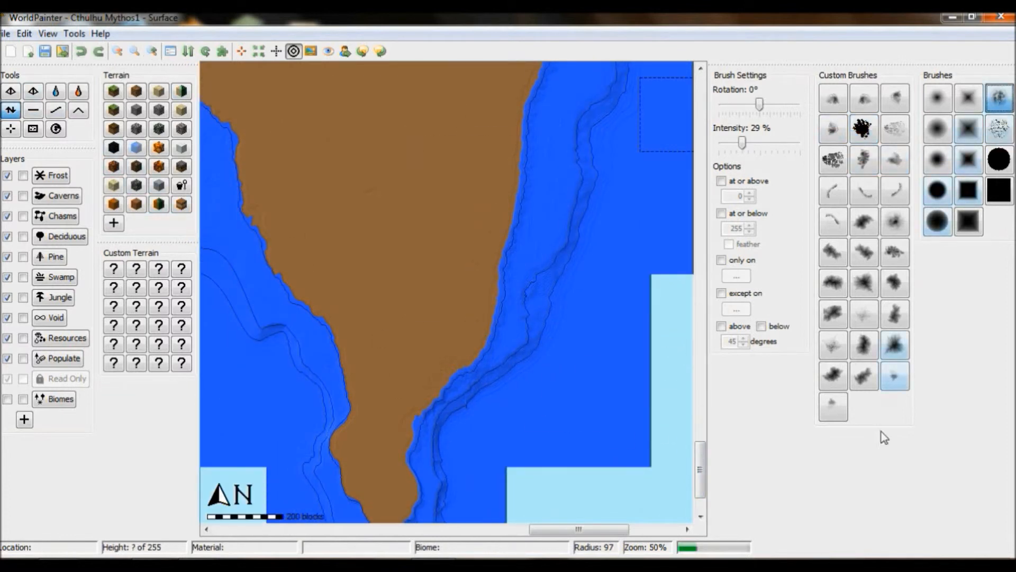
click(895, 252)
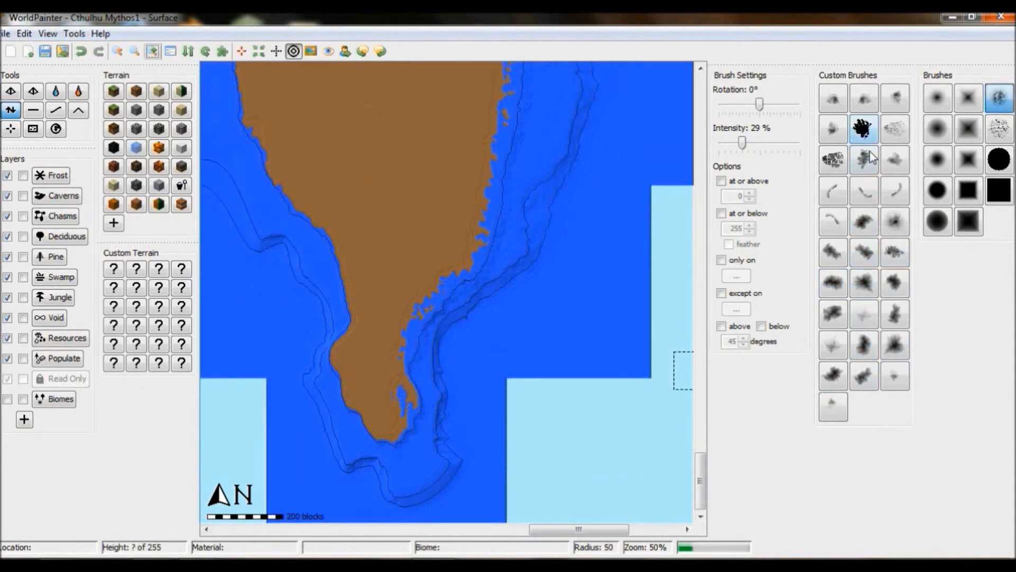
click(833, 376)
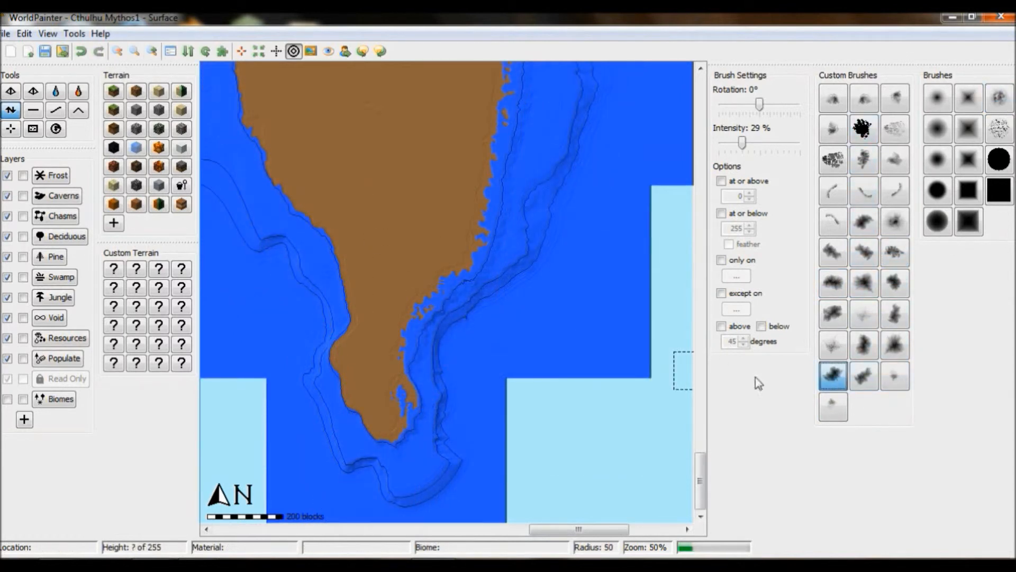
drag(412, 334, 416, 367)
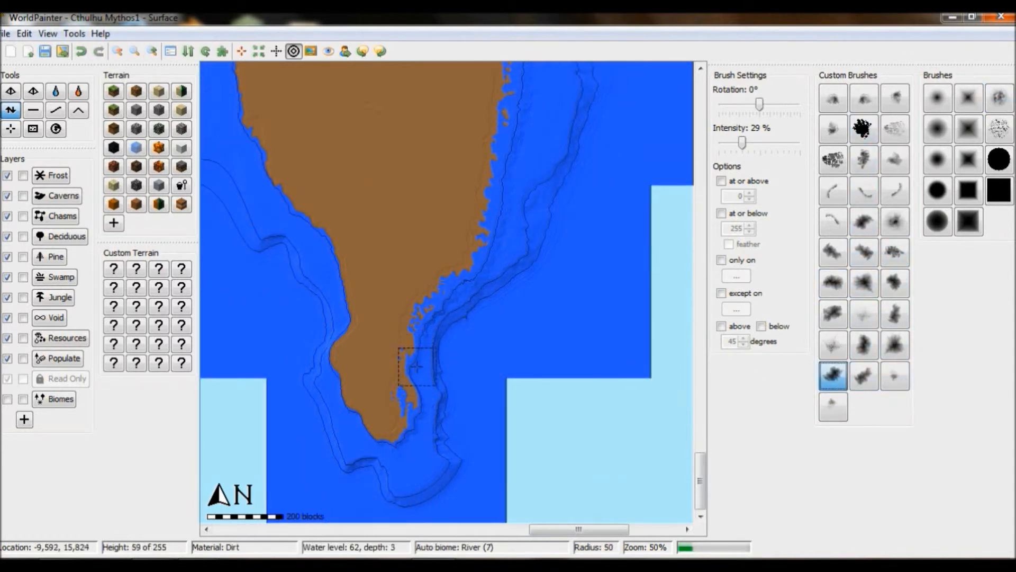
click(152, 51)
drag(451, 268, 427, 291)
right_drag(427, 292, 428, 285)
click(410, 322)
click(381, 393)
drag(700, 480, 700, 492)
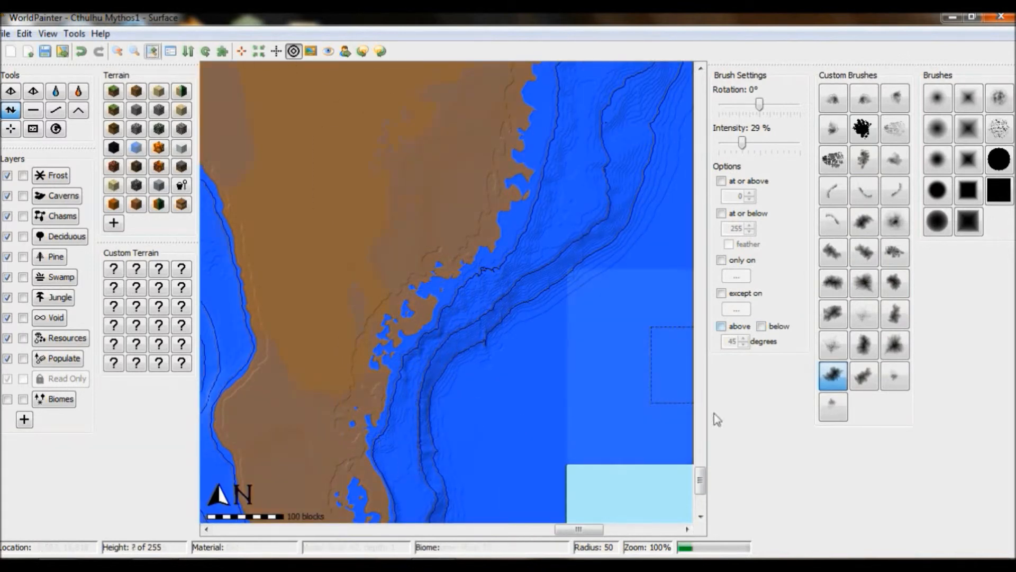
- Continue eroding the peninsula's eastern coastline down to its southern tip into ragged inlets
click(388, 227)
mouse_move(390, 243)
mouse_down()
mouse_move(366, 243)
mouse_move(381, 229)
mouse_move(356, 286)
mouse_up()
drag(700, 492, 700, 481)
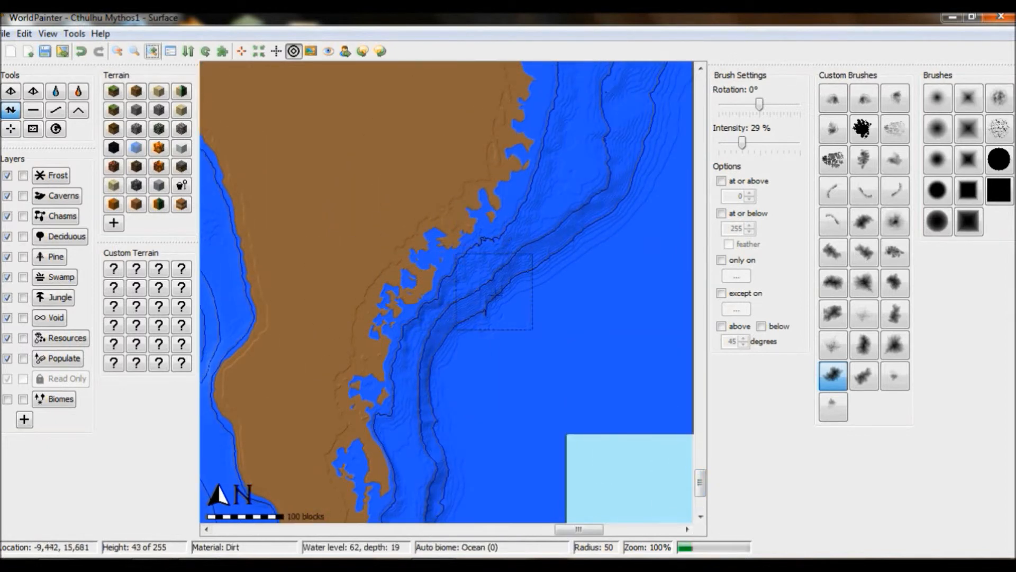
drag(700, 490, 701, 473)
right_drag(509, 341, 528, 320)
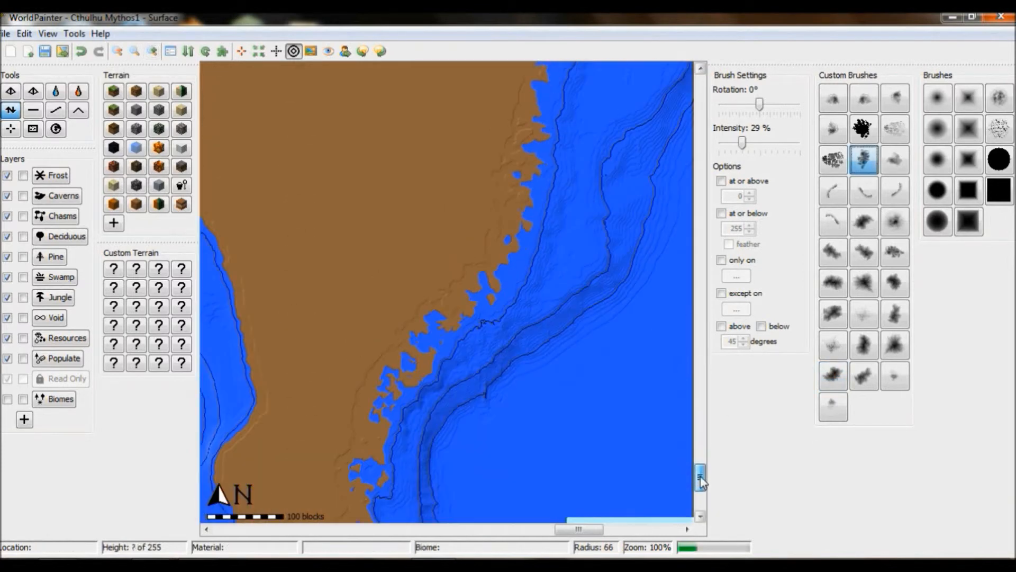
drag(700, 475, 700, 480)
mouse_move(376, 300)
right_down()
mouse_move(344, 300)
mouse_move(365, 355)
right_up()
drag(700, 480, 701, 486)
drag(364, 250, 345, 263)
right_drag(335, 384, 327, 377)
drag(327, 377, 324, 372)
right_drag(304, 367, 312, 390)
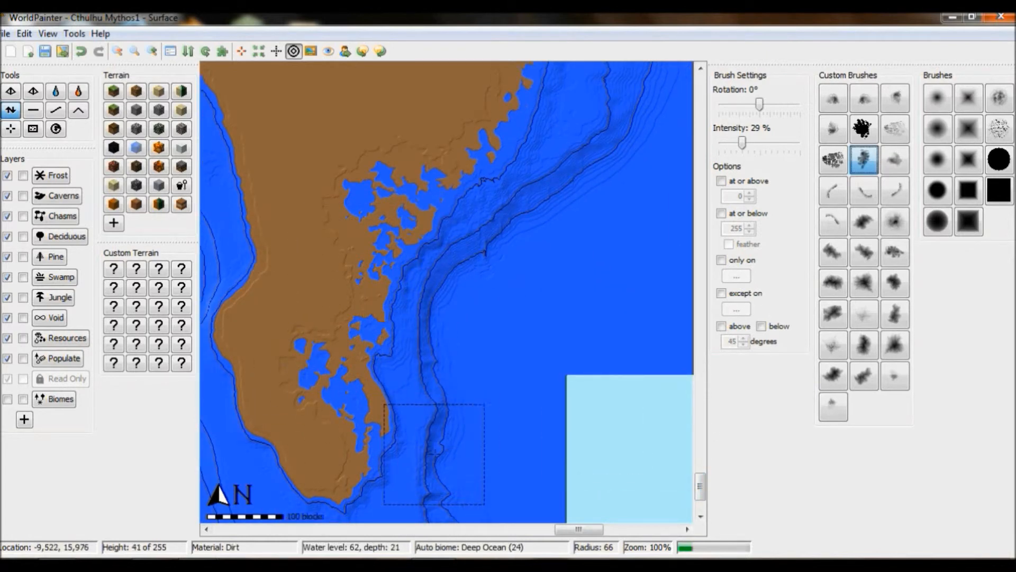
drag(701, 486, 706, 493)
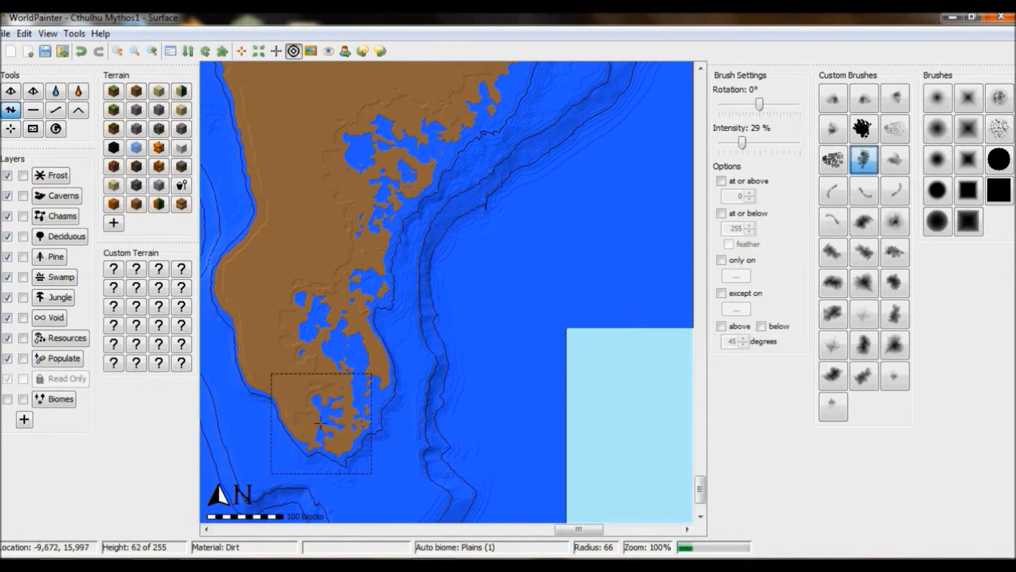
drag(702, 489, 701, 413)
- Roughen the peninsula's eastern coastline further north with more strokes
click(117, 53)
click(116, 56)
click(116, 56)
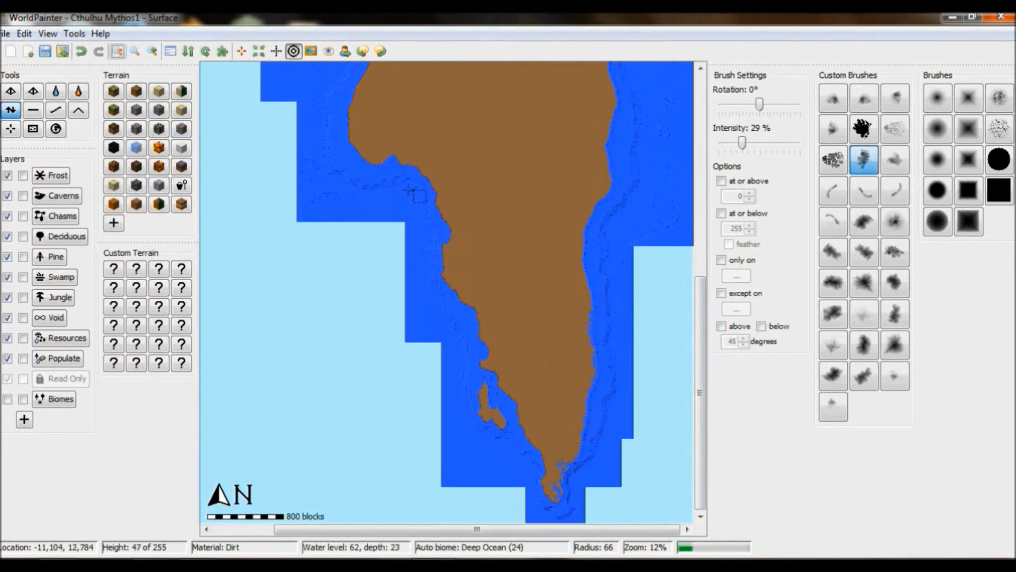
click(154, 57)
click(153, 57)
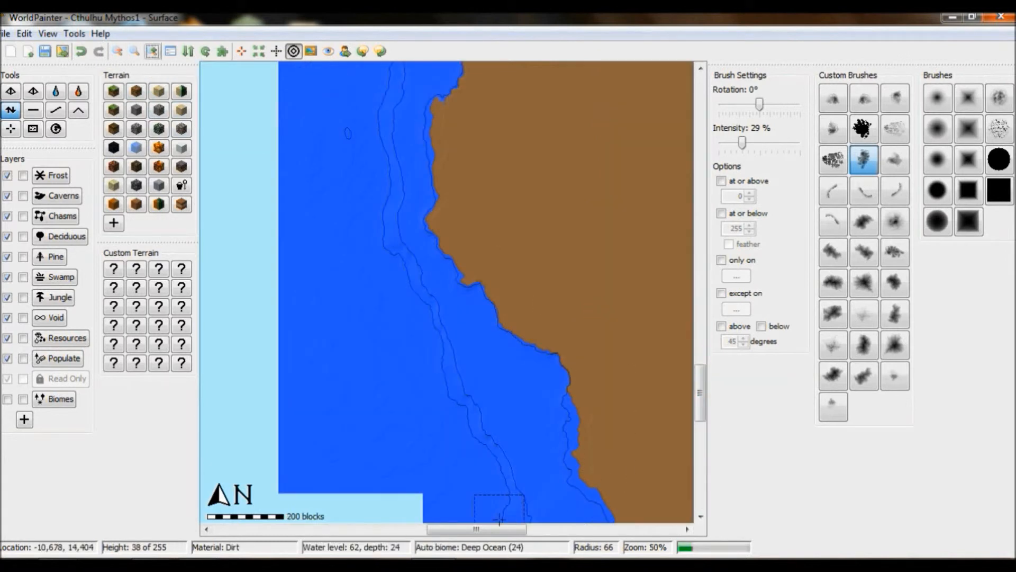
drag(500, 529, 598, 529)
drag(704, 392, 705, 439)
drag(538, 196, 522, 319)
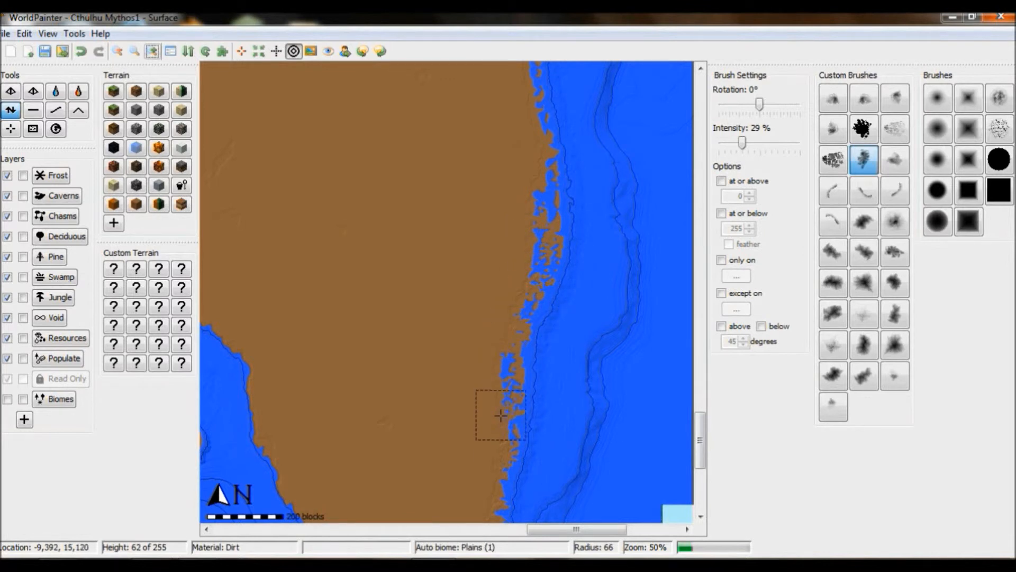
scroll(499, 399, down, 2)
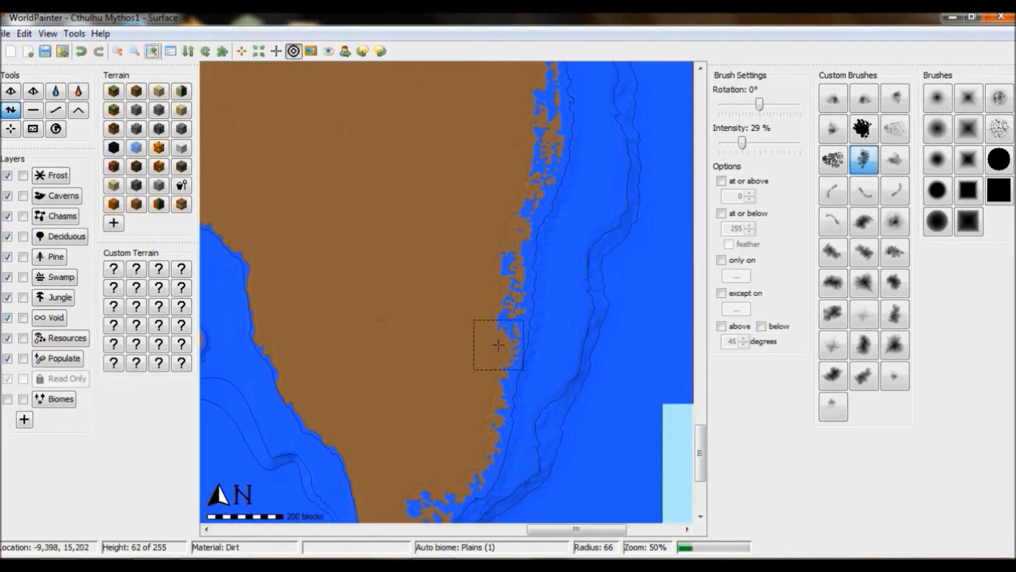
mouse_move(700, 453)
mouse_down()
mouse_move(699, 471)
mouse_move(717, 366)
mouse_move(726, 442)
mouse_move(728, 391)
mouse_move(722, 459)
mouse_up()
scroll(397, 335, down, 4)
right_click(401, 324)
right_click(396, 324)
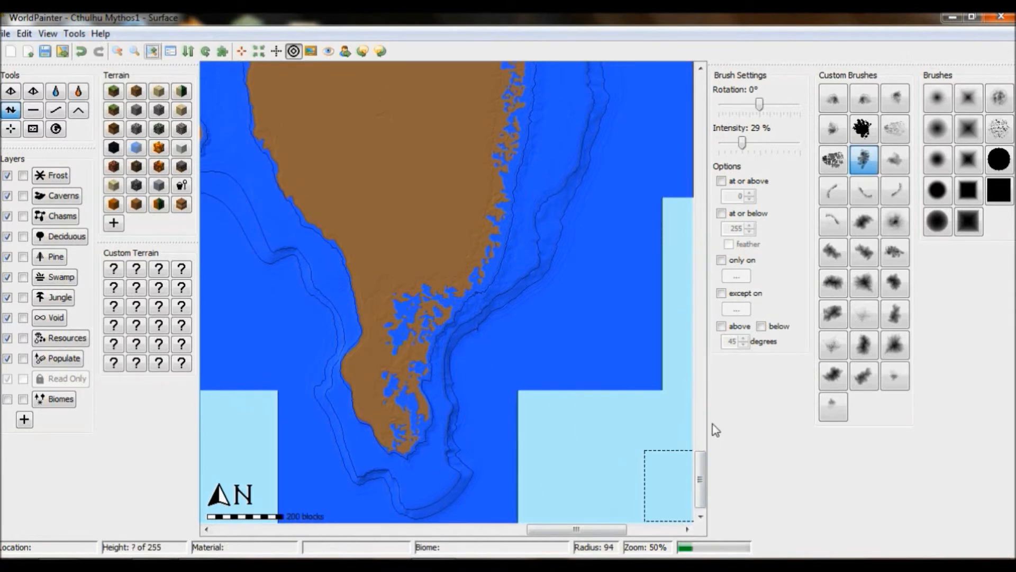
- Flatten ragged bumps along the middle landmass's eastern coast into a smoother shoreline
right_drag(471, 243, 440, 265)
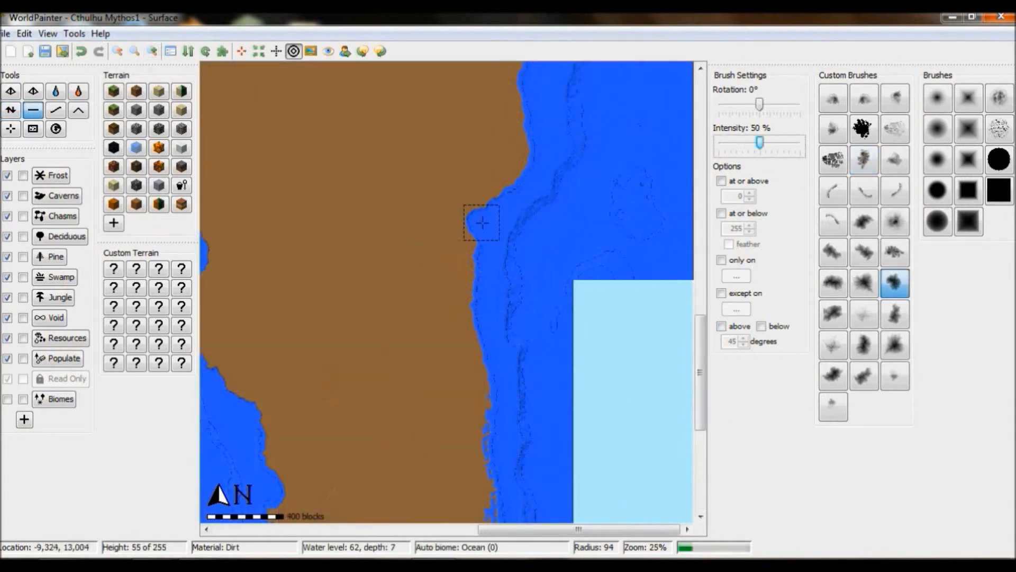
drag(480, 278, 477, 294)
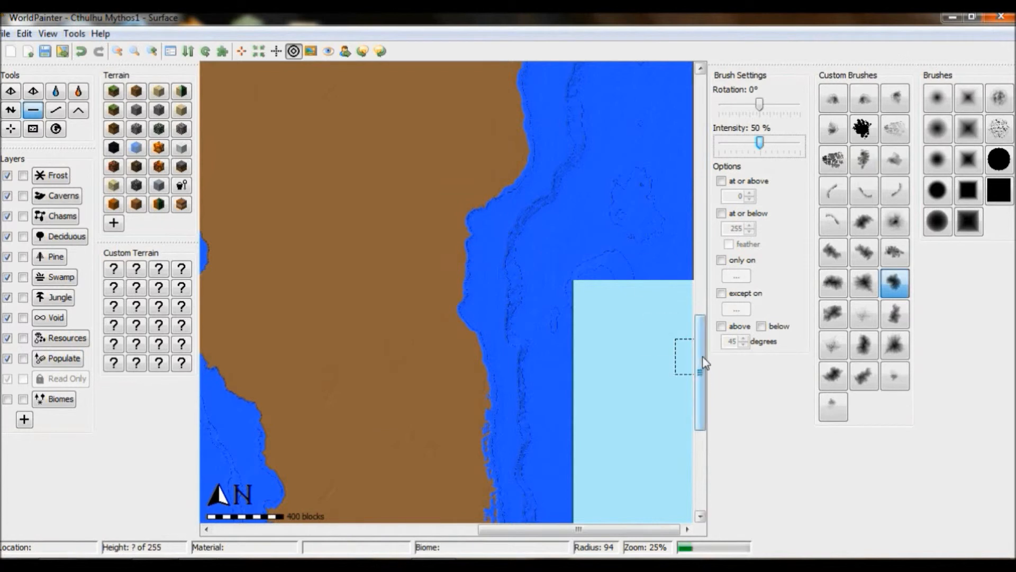
drag(702, 360, 701, 316)
mouse_move(494, 244)
mouse_down()
mouse_move(528, 324)
mouse_move(525, 244)
mouse_up()
drag(570, 530, 470, 530)
drag(700, 286, 700, 375)
drag(535, 362, 549, 366)
mouse_move(499, 244)
mouse_down()
mouse_move(513, 291)
mouse_move(525, 276)
mouse_move(461, 222)
mouse_up()
mouse_move(454, 154)
mouse_down()
mouse_move(444, 200)
mouse_move(438, 167)
mouse_up()
- Zoom out to review the whole world's landmasses
click(117, 51)
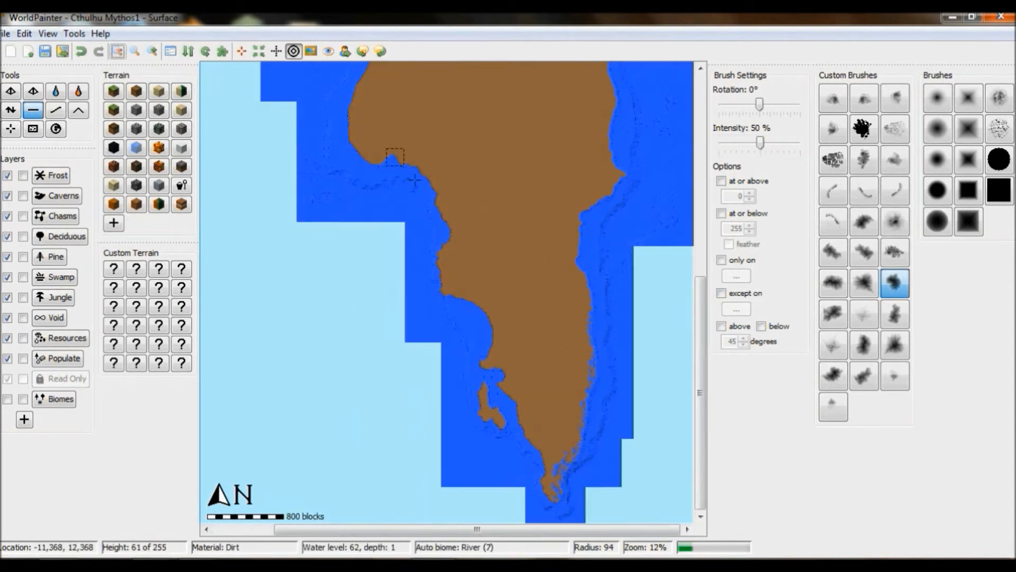
mouse_move(704, 444)
mouse_down()
mouse_move(718, 422)
mouse_move(705, 446)
mouse_up()
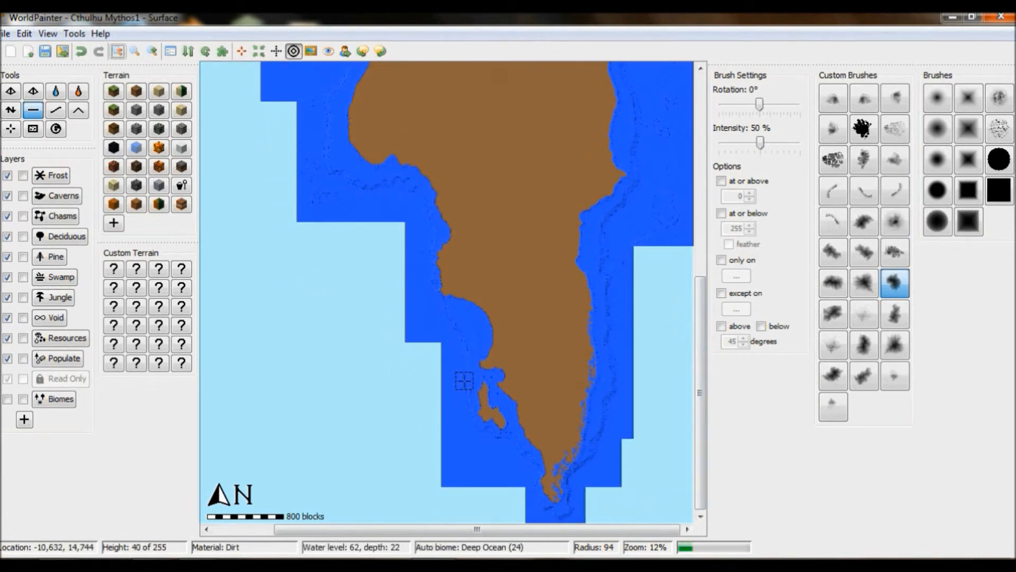
click(154, 51)
drag(702, 395, 698, 447)
drag(547, 530, 586, 536)
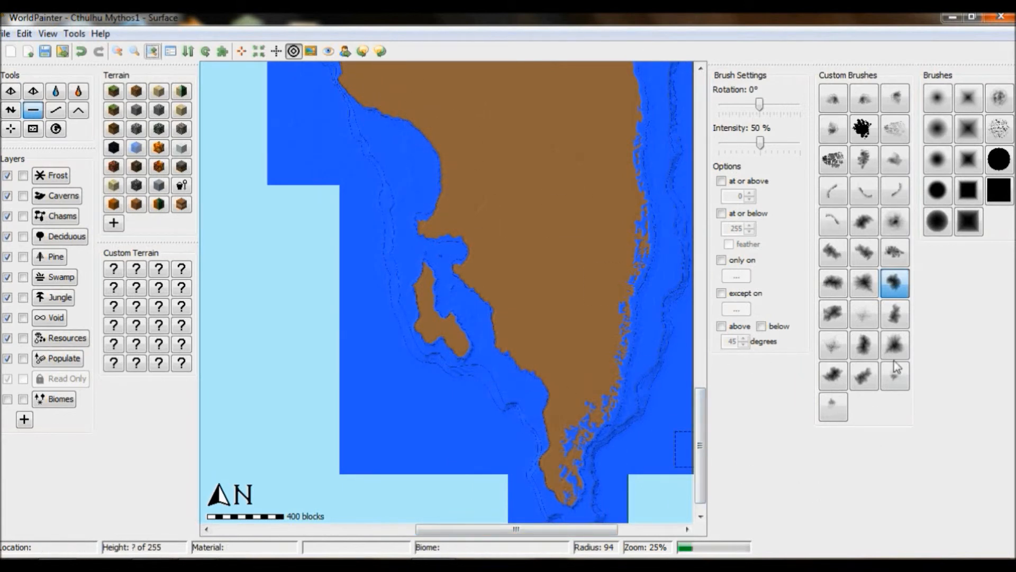
click(119, 52)
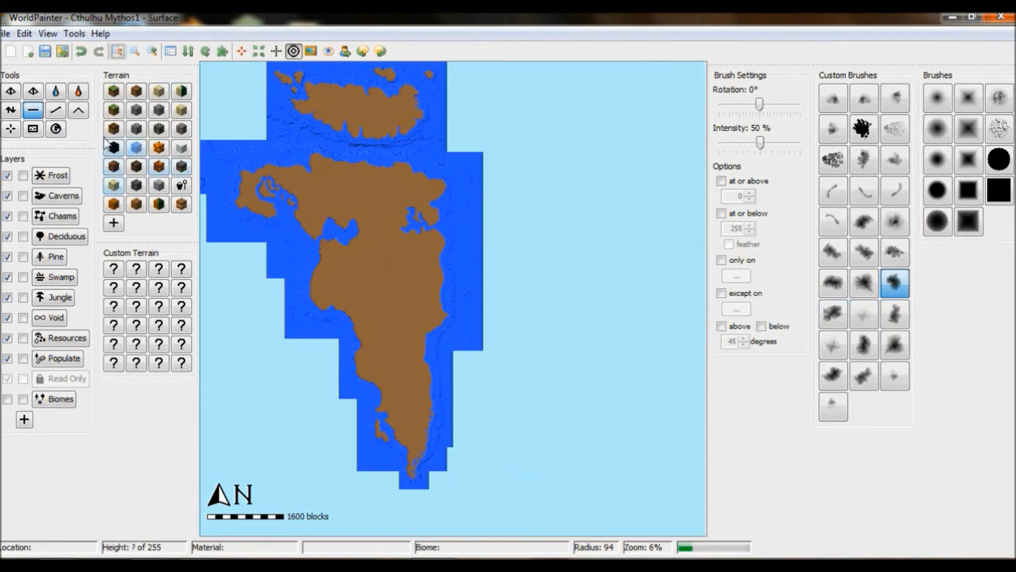
- Zoom in on the middle landmass's eastern coast and sink the land around its bay
click(152, 52)
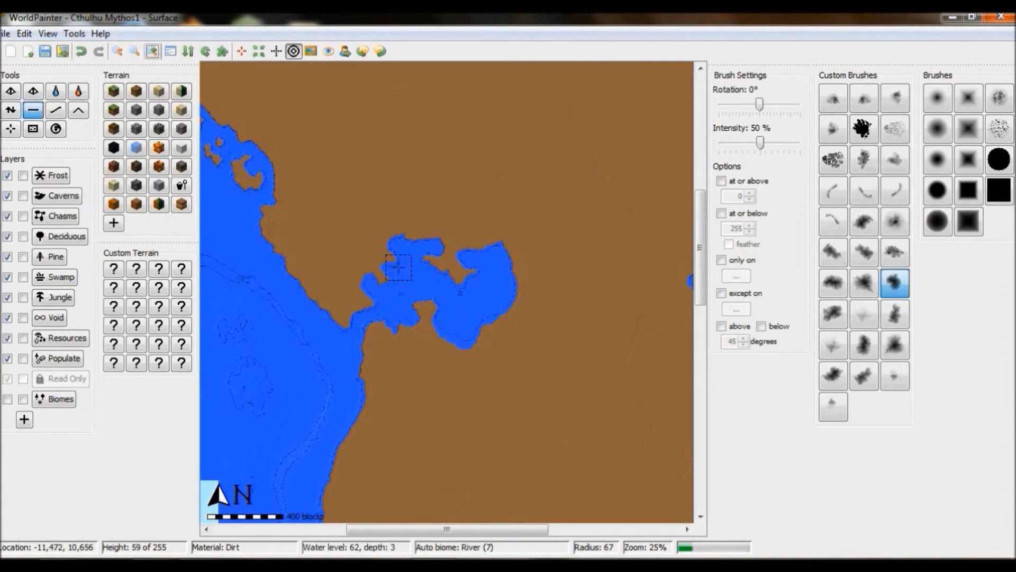
scroll(495, 471, up, 2)
mouse_move(430, 240)
mouse_down()
mouse_move(448, 243)
mouse_move(440, 248)
mouse_up()
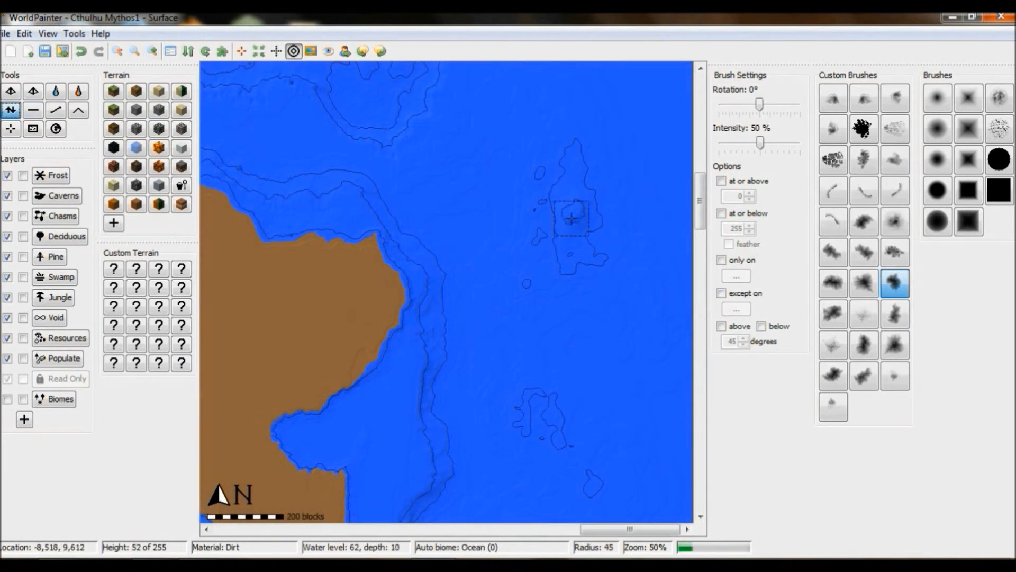
- Set the Flatten intensity to 79% and raise two offshore islands east of the coast
click(33, 110)
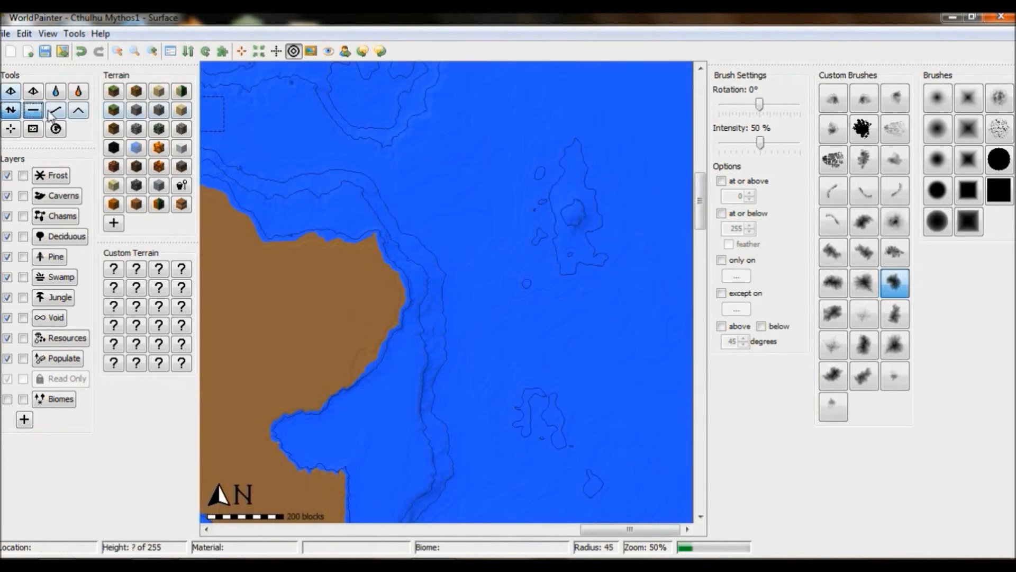
drag(760, 142, 783, 141)
drag(574, 212, 583, 185)
drag(583, 186, 584, 254)
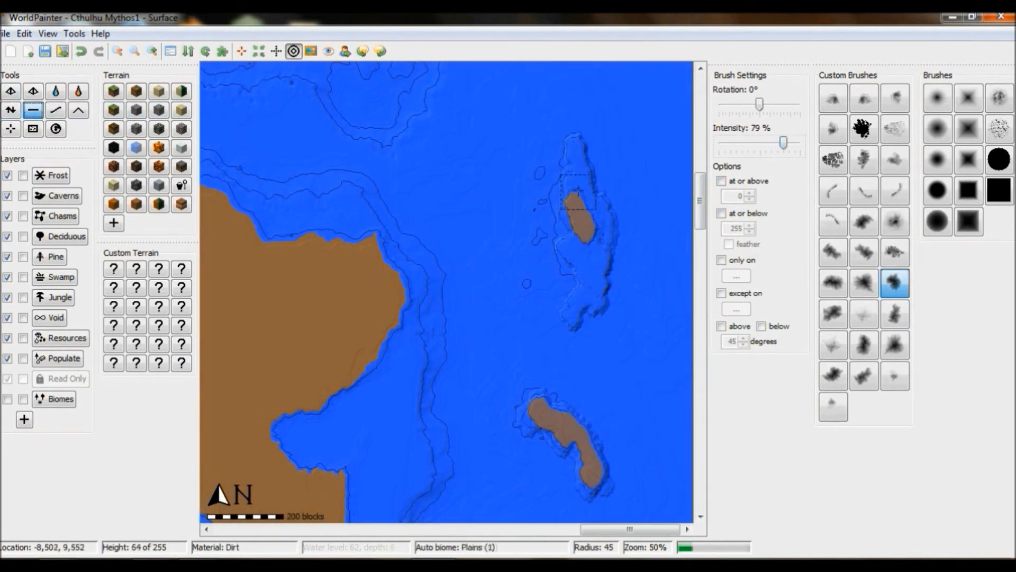
mouse_move(577, 197)
mouse_down()
mouse_move(596, 213)
mouse_move(577, 312)
mouse_move(592, 265)
mouse_up()
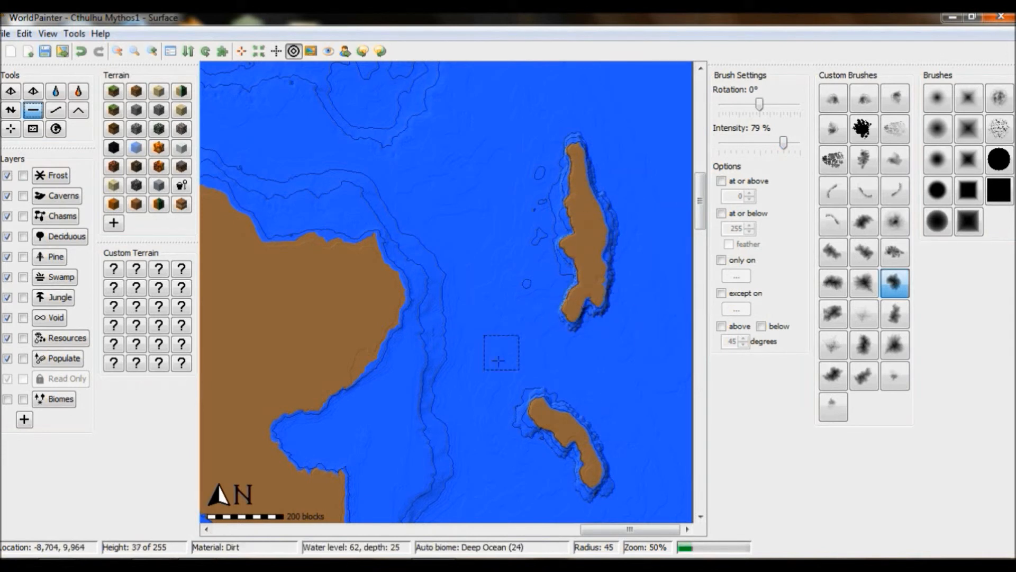
- Roughen the larger island's coastline with a noisy brush and flatten its northern tip
click(10, 109)
click(999, 98)
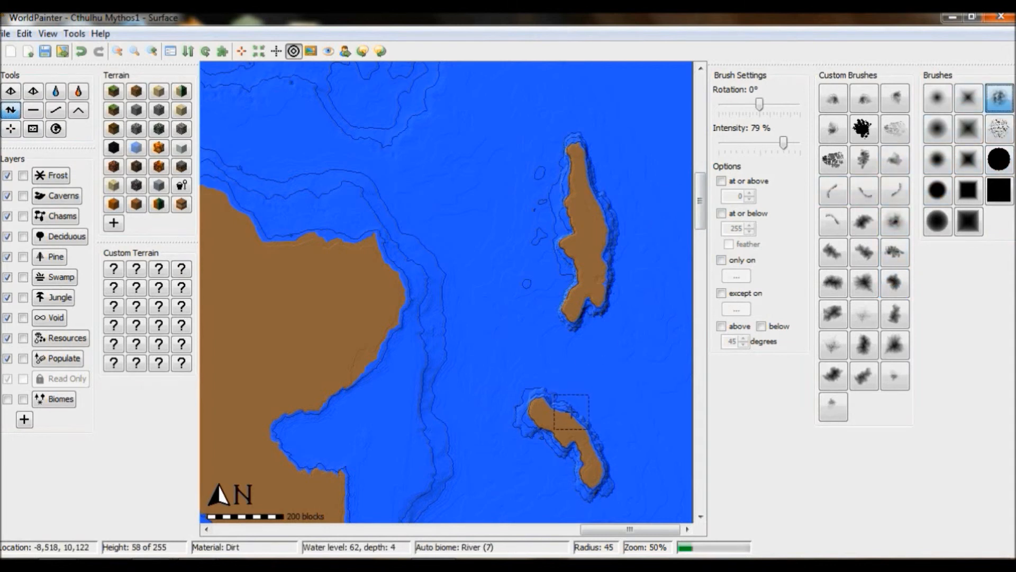
right_click(587, 294)
right_click(601, 247)
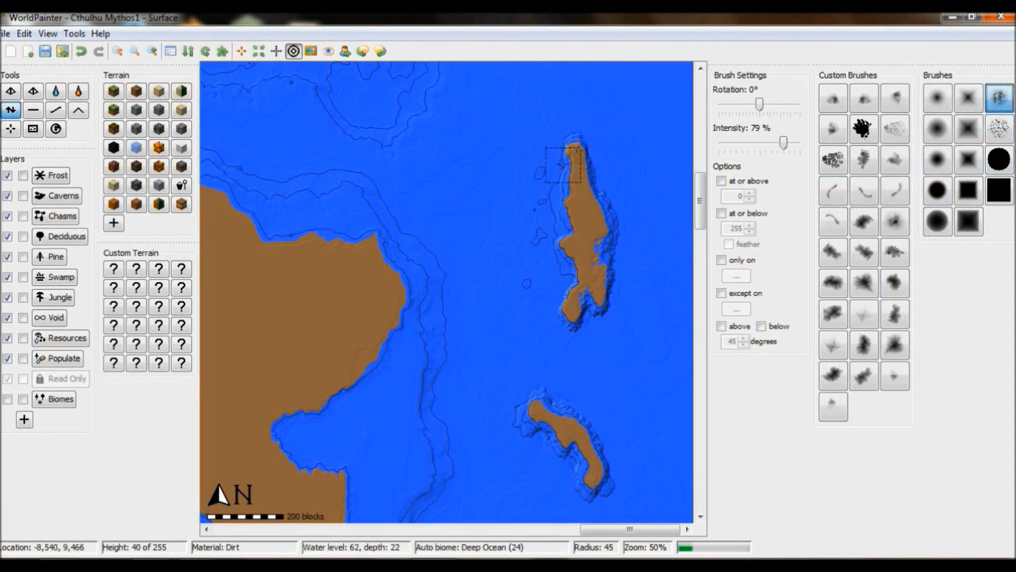
click(33, 111)
drag(574, 149, 579, 162)
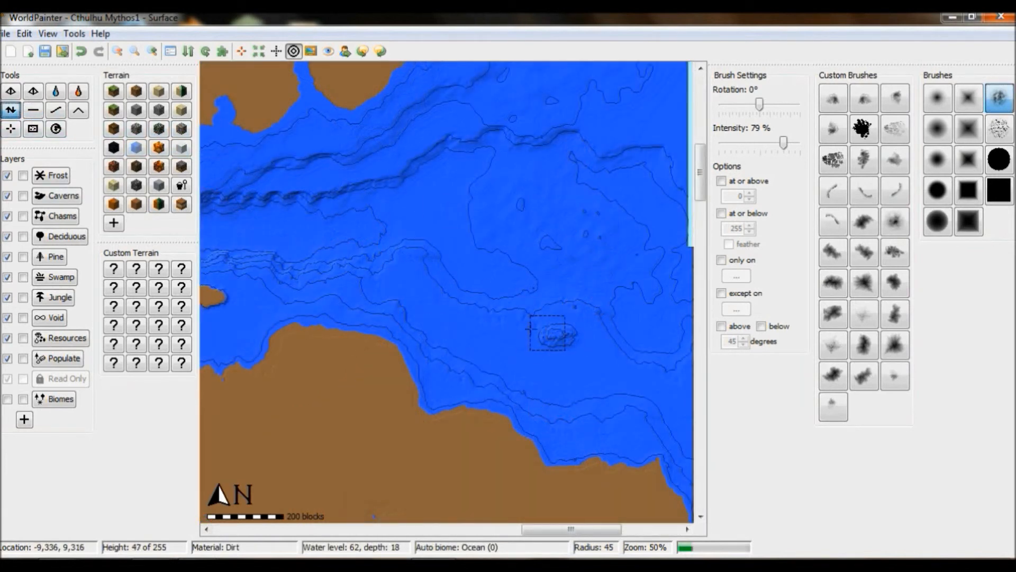
- Raise a new elongated island in the channel north of the coast with the Flatten tool
click(33, 111)
mouse_move(566, 340)
mouse_down()
mouse_move(580, 332)
mouse_move(503, 328)
mouse_move(591, 347)
mouse_move(534, 347)
mouse_move(577, 368)
mouse_move(617, 370)
mouse_move(581, 344)
mouse_move(466, 324)
mouse_up()
click(11, 110)
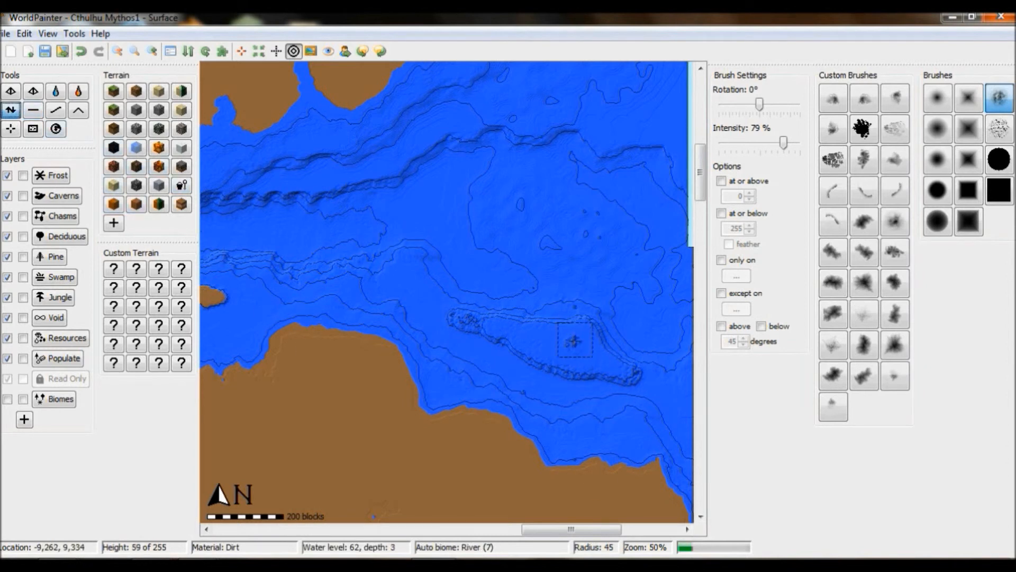
click(575, 339)
click(33, 110)
mouse_move(575, 343)
mouse_down()
mouse_move(587, 329)
mouse_move(593, 355)
mouse_move(531, 347)
mouse_move(551, 337)
mouse_move(458, 316)
mouse_up()
- Shrink the brush and carve inlets and a central lagoon into the elongated island
scroll(506, 330, up, 3)
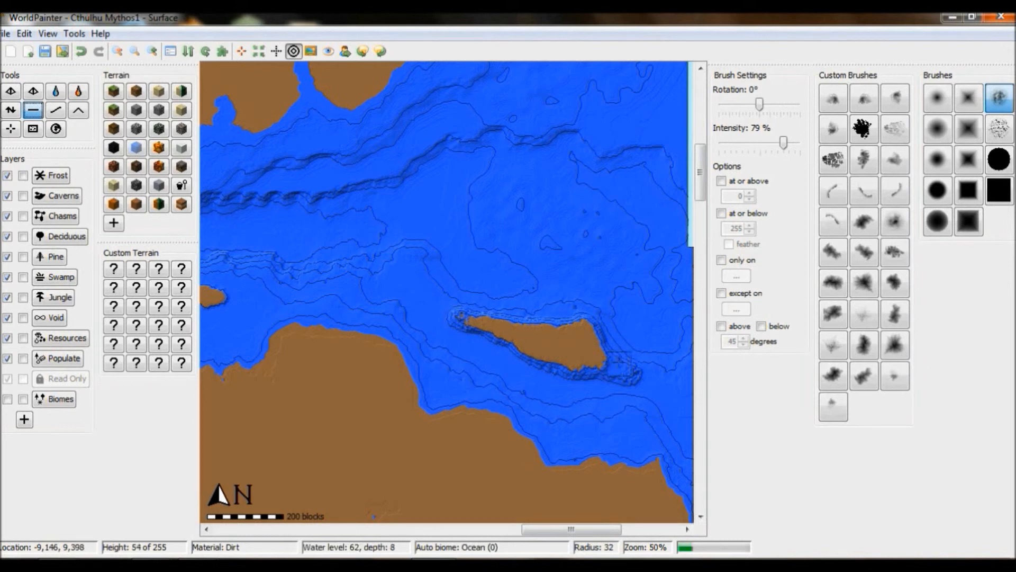
drag(612, 364, 618, 362)
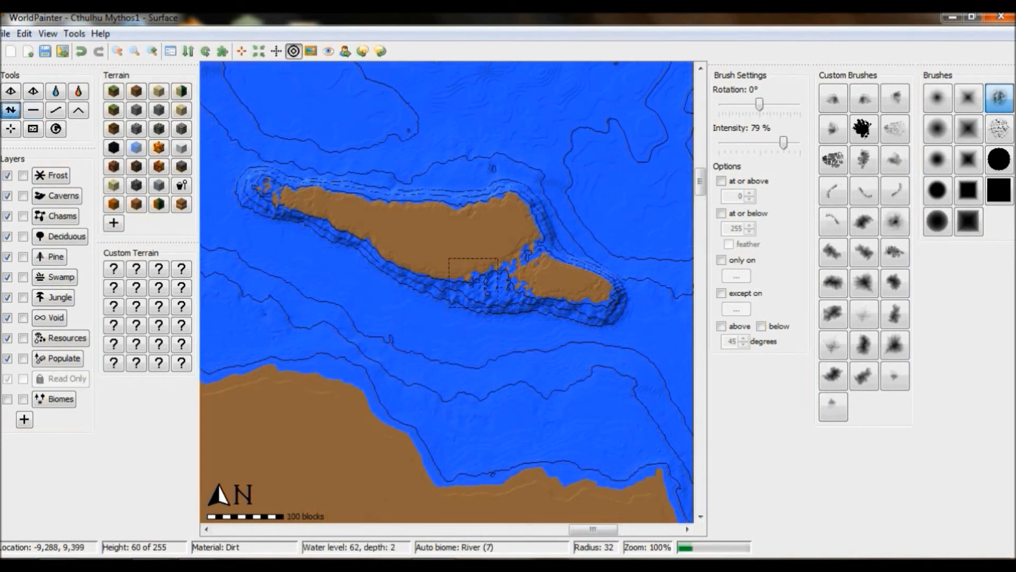
right_drag(368, 197, 368, 212)
scroll(361, 223, up, 5)
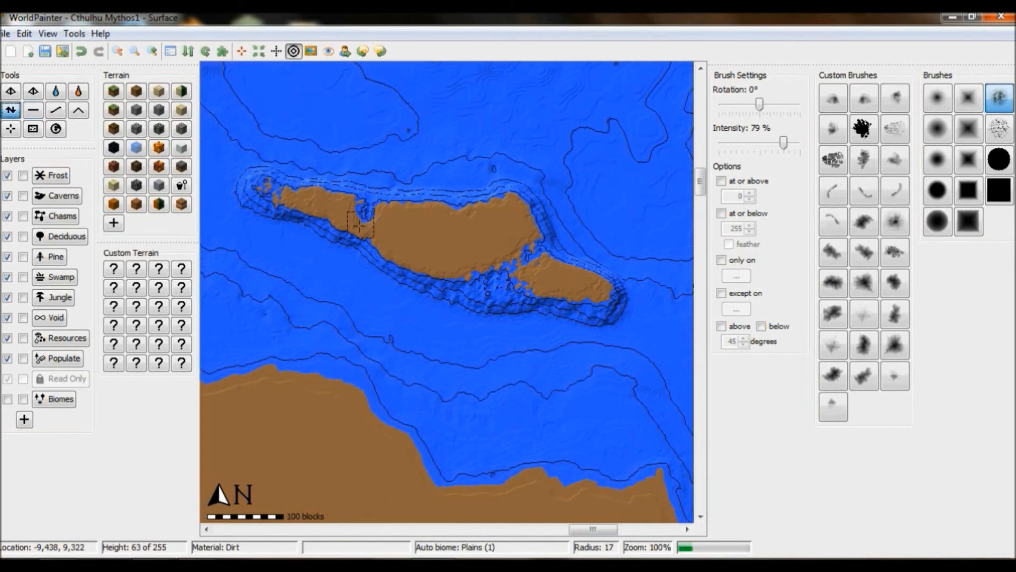
mouse_move(453, 225)
right_down()
mouse_move(474, 221)
mouse_move(437, 231)
right_up()
right_drag(530, 286, 539, 286)
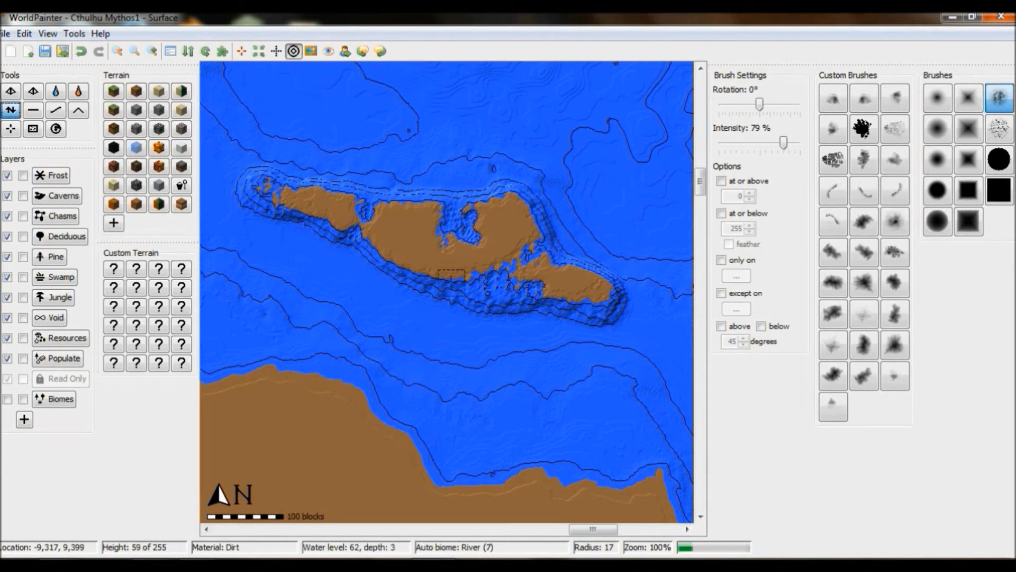
right_drag(392, 256, 413, 262)
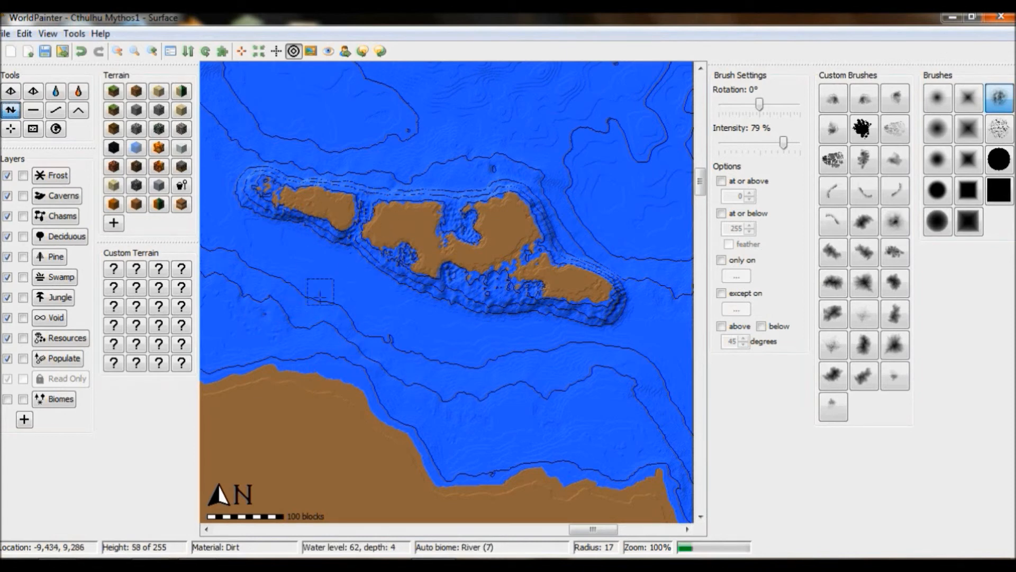
mouse_move(534, 259)
right_down()
mouse_move(528, 264)
mouse_move(468, 235)
mouse_move(489, 233)
mouse_move(477, 257)
mouse_move(417, 252)
right_up()
- Flatten channels through the elongated island to split it into several islets
click(33, 110)
drag(437, 242, 464, 280)
drag(385, 218, 355, 230)
drag(506, 272, 554, 248)
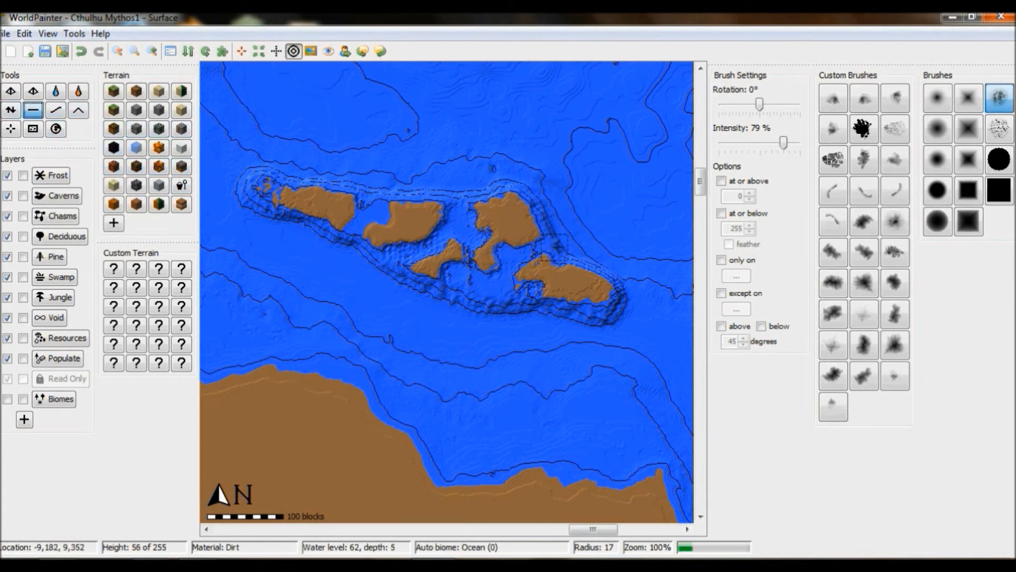
- Enlarge the brush slightly and break the westernmost islet into smaller pieces
scroll(312, 198, down, 4)
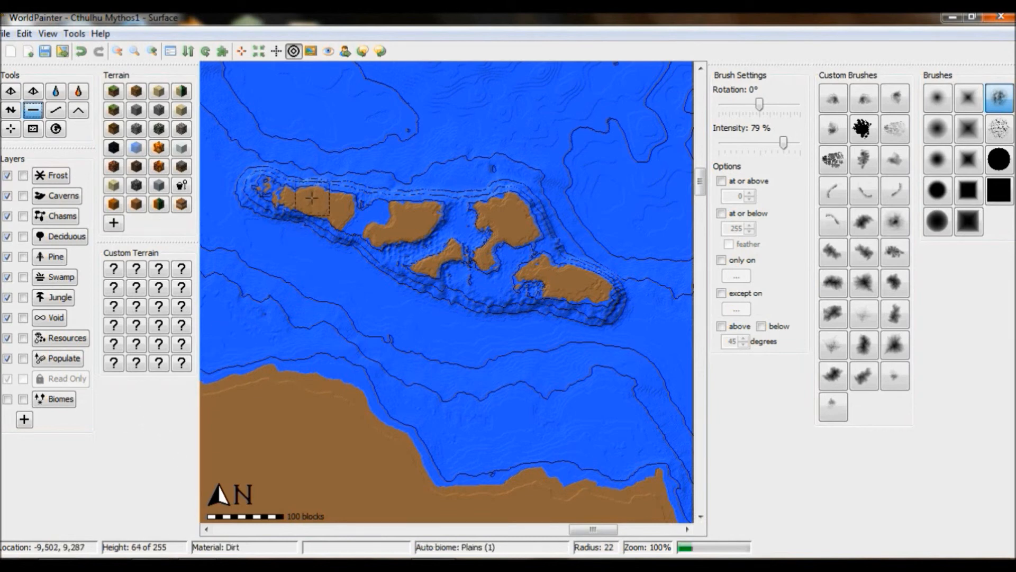
click(11, 110)
click(308, 198)
click(350, 203)
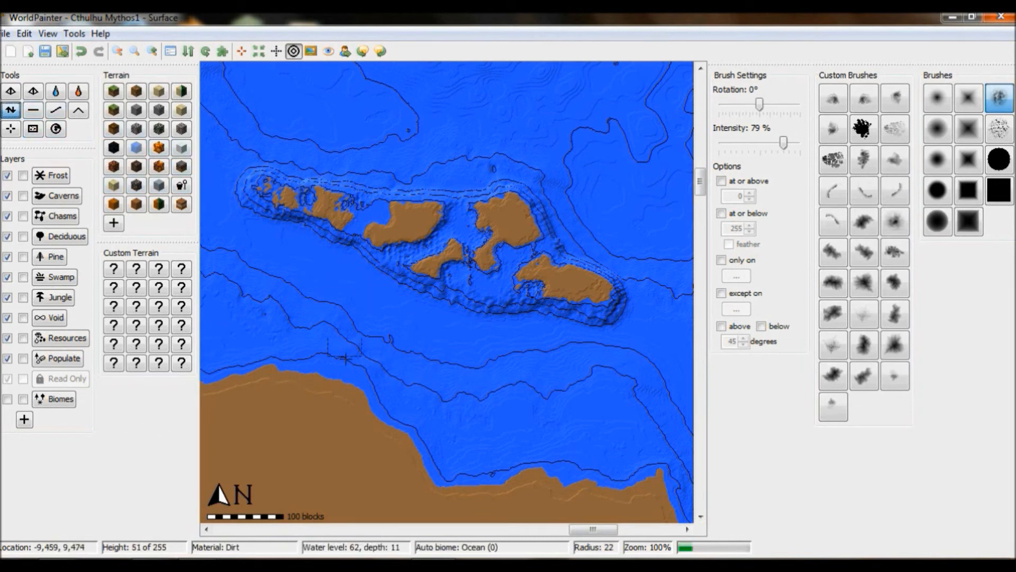
- Raise a small oval island offshore north of the coast with the Flatten tool
click(33, 110)
drag(487, 214, 470, 248)
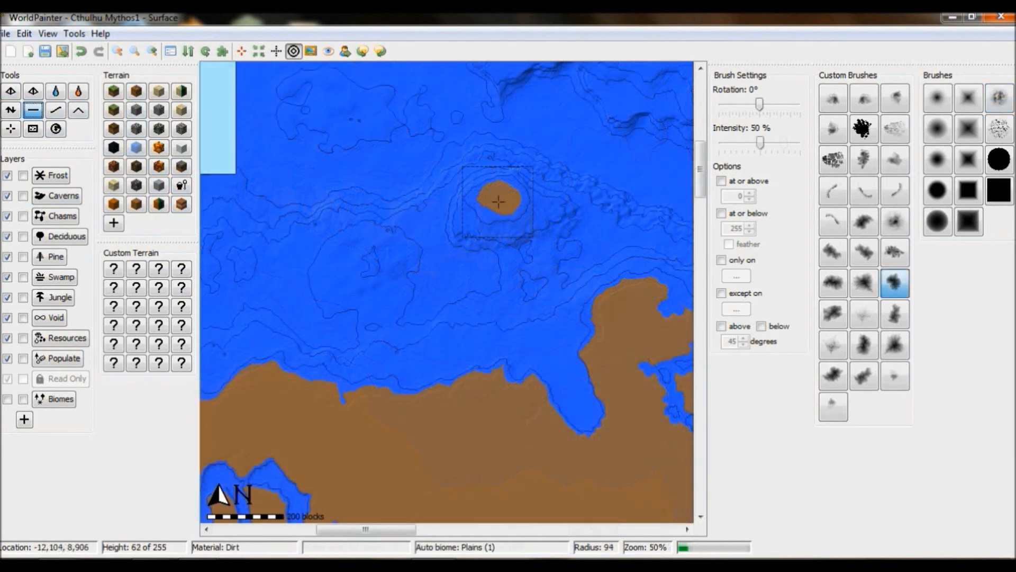
mouse_move(520, 199)
mouse_down()
mouse_move(535, 207)
mouse_move(466, 204)
mouse_move(526, 213)
mouse_up()
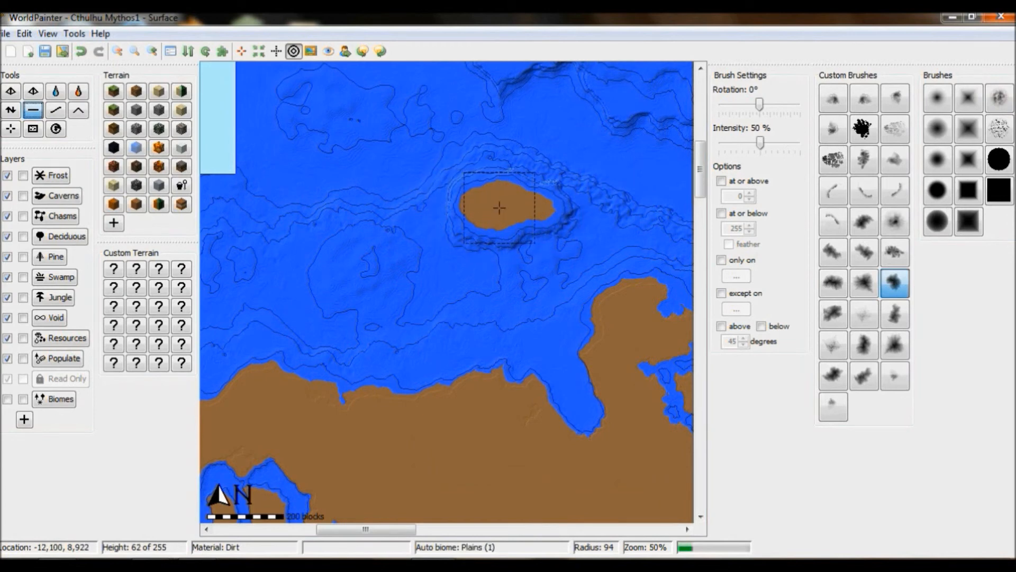
- Erode the oval island's northern edge with the noisy brush, then undo the erosion
click(11, 109)
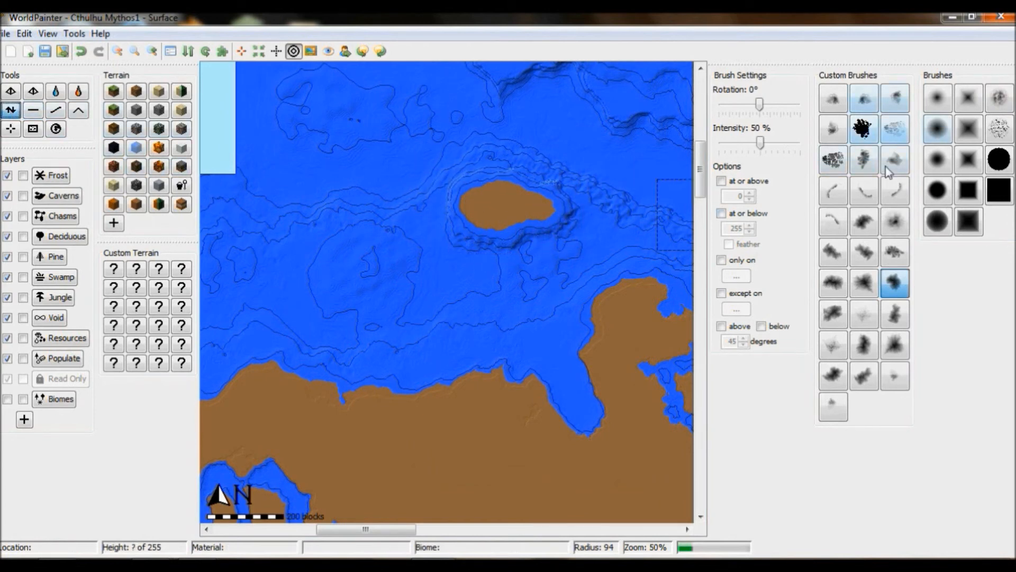
click(999, 98)
right_click(480, 178)
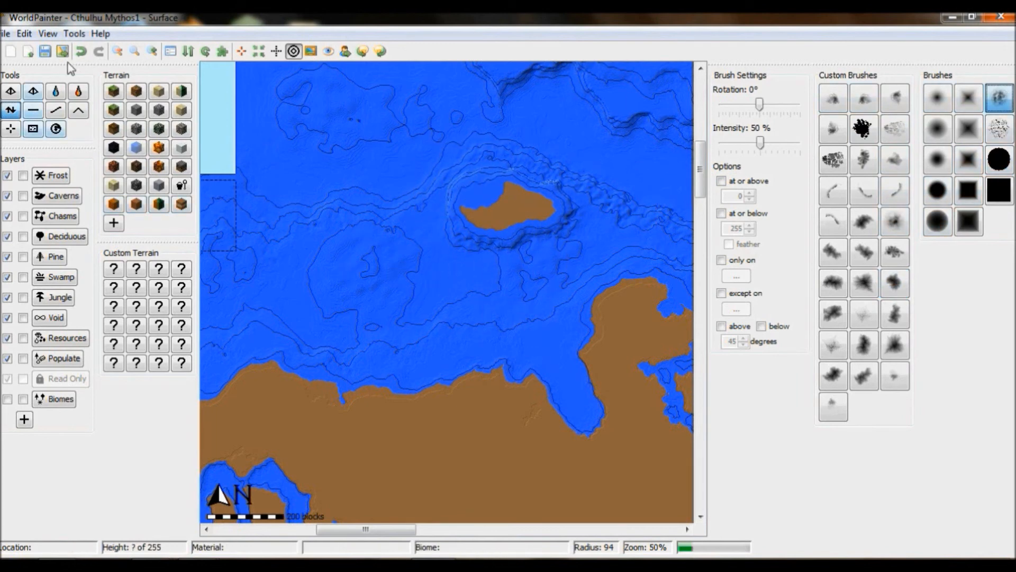
click(81, 52)
- Lower the brush intensity to 36% and zoom out to view the whole world
drag(761, 144, 748, 143)
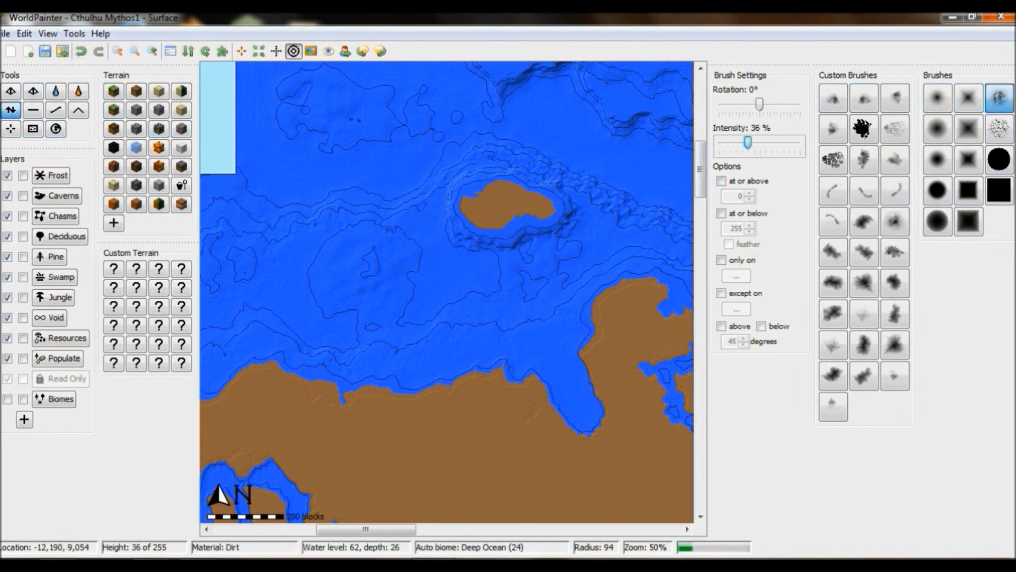
click(118, 51)
click(118, 52)
click(117, 52)
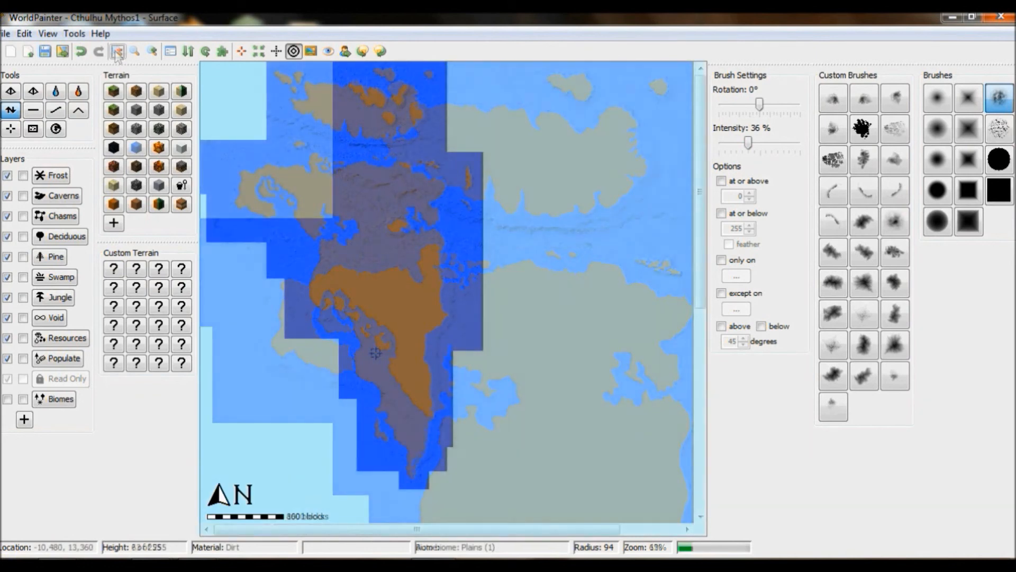